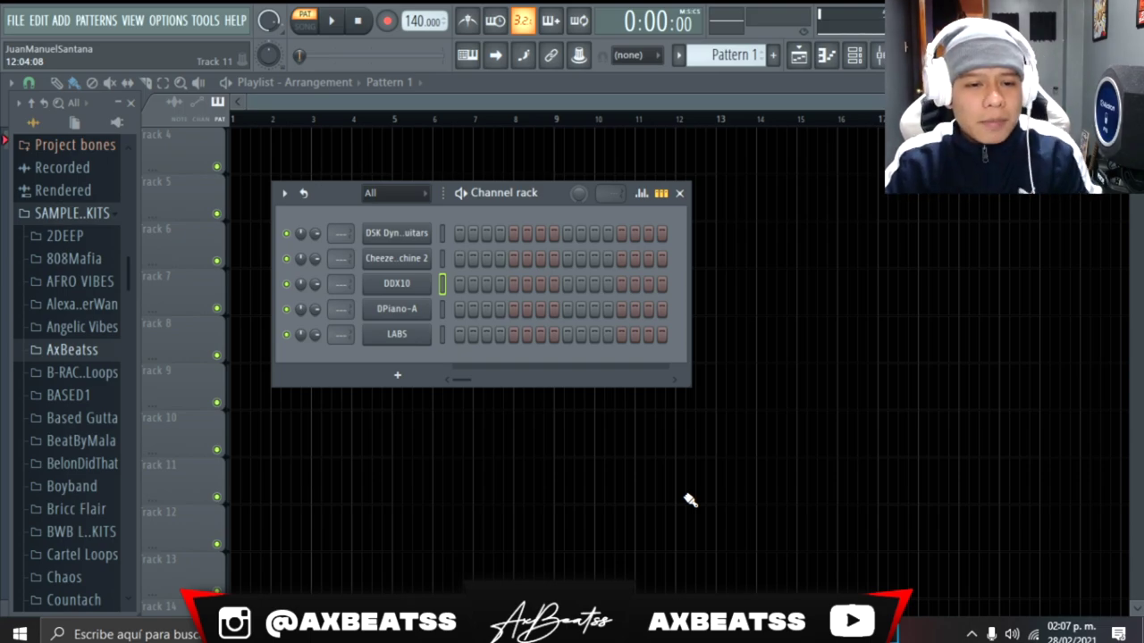
Open the DSK Dynamic Guitars plugin from the channel rack and look over its velocity curve options.
left_click(411, 246)
left_click_drag(440, 226, 485, 219)
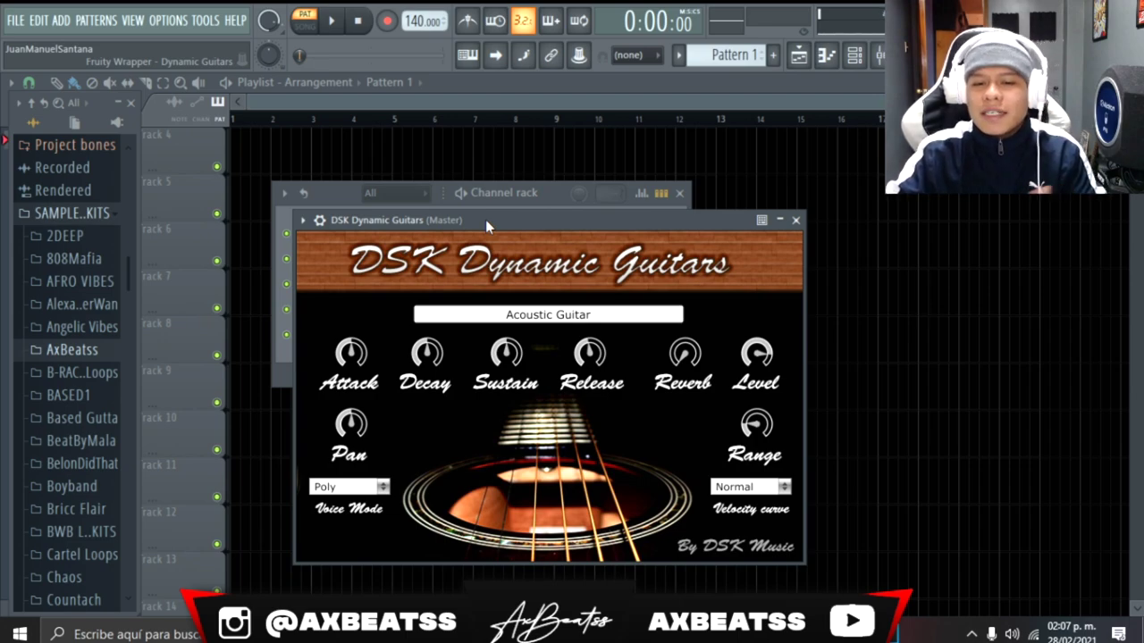
left_click_drag(486, 219, 513, 185)
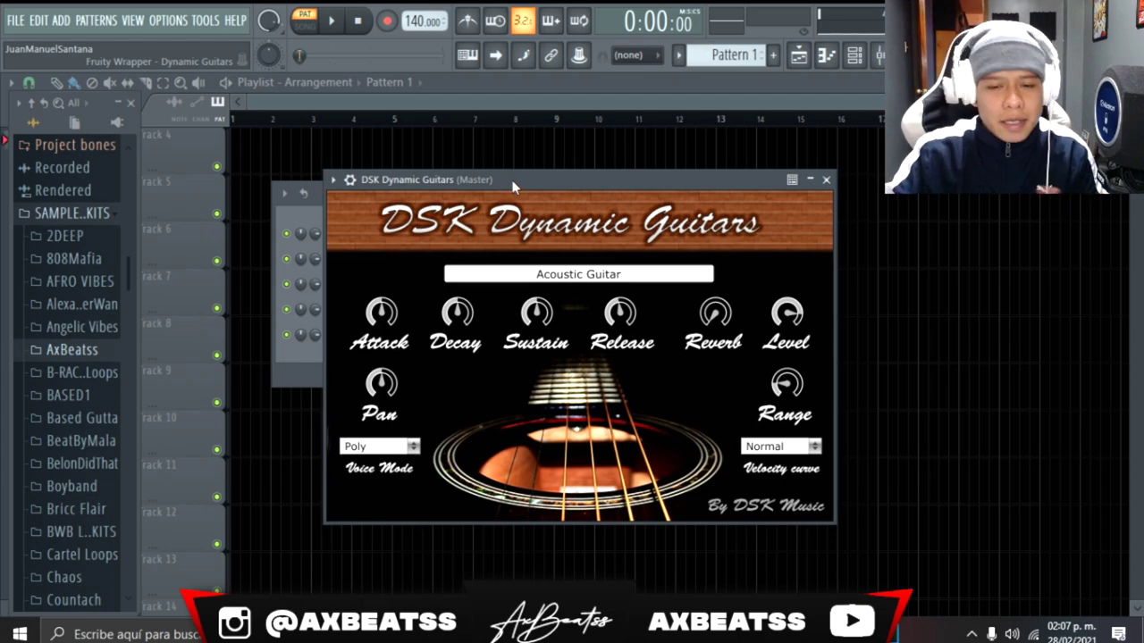
left_click_drag(513, 185, 546, 173)
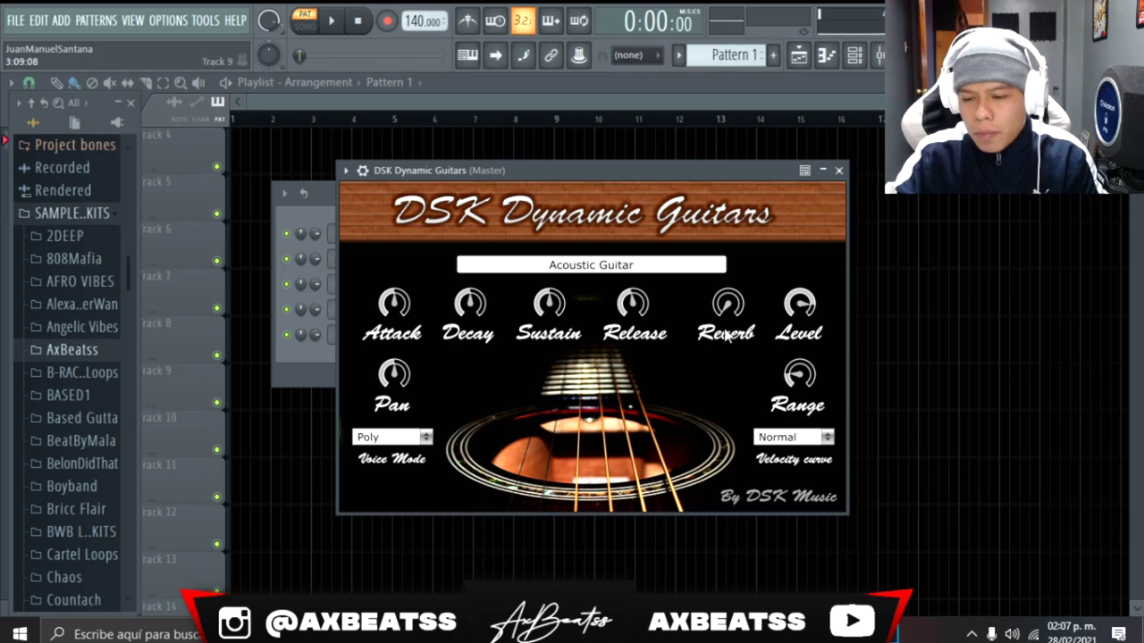
left_click(823, 437)
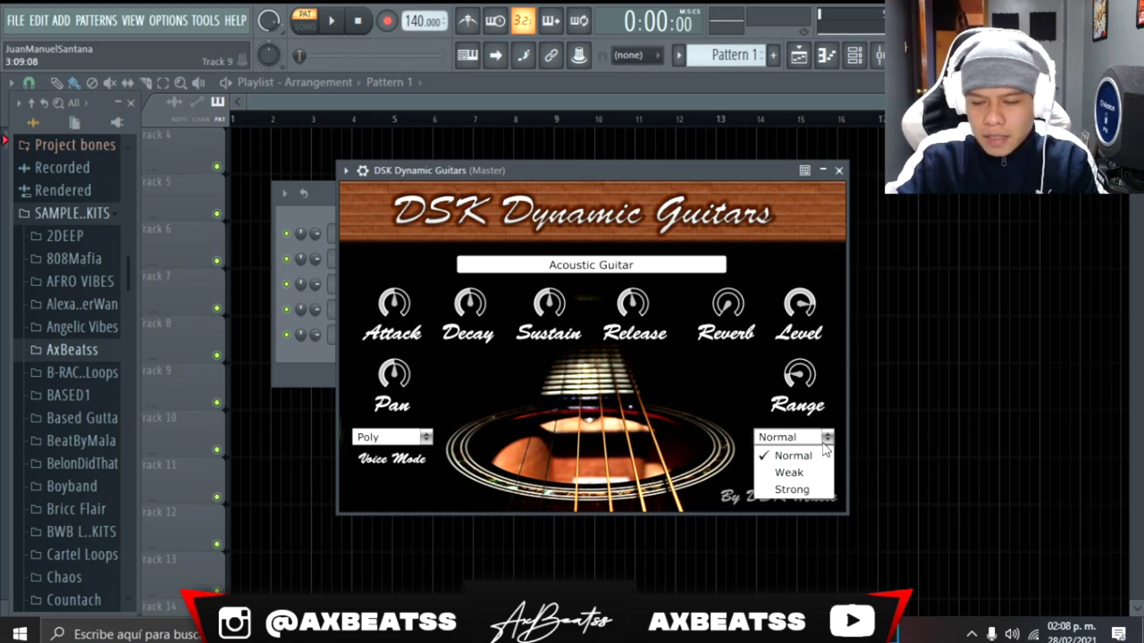
key("Escape")
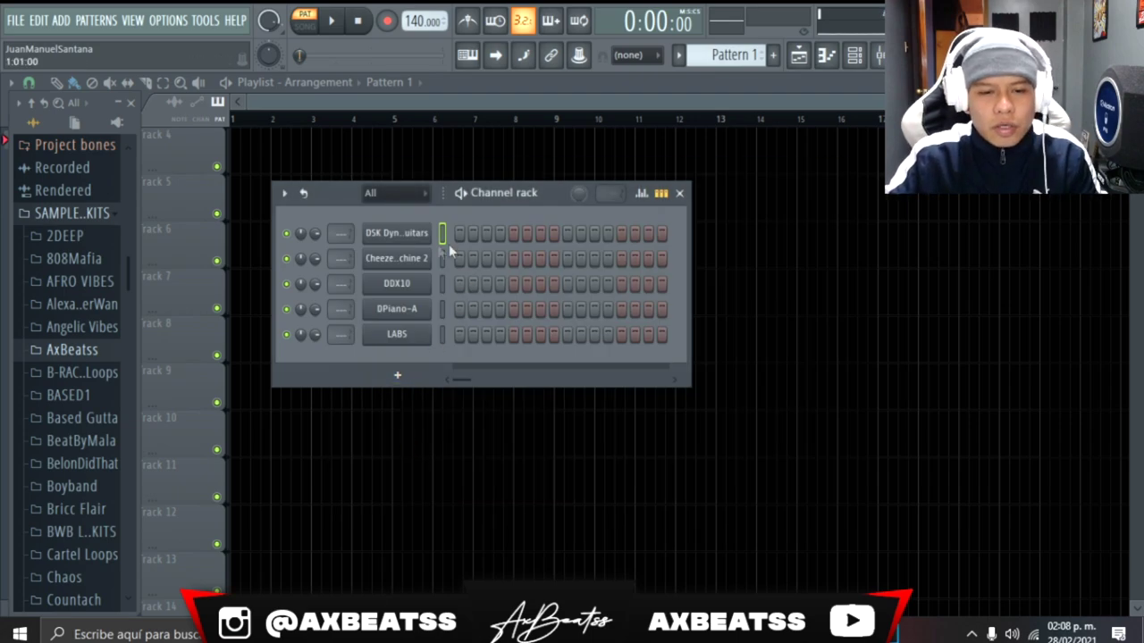
Load the Nylon Guitar instrument in DSK Dynamic Guitars and turn its Reverb and Attack down to minimum.
left_click(412, 248)
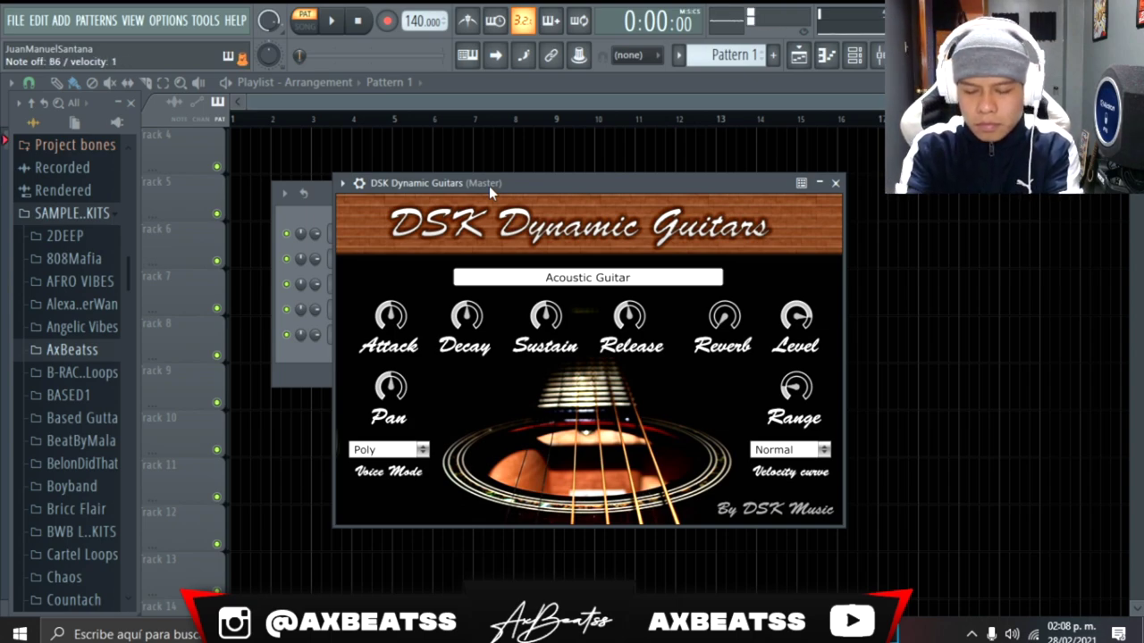
left_click(595, 279)
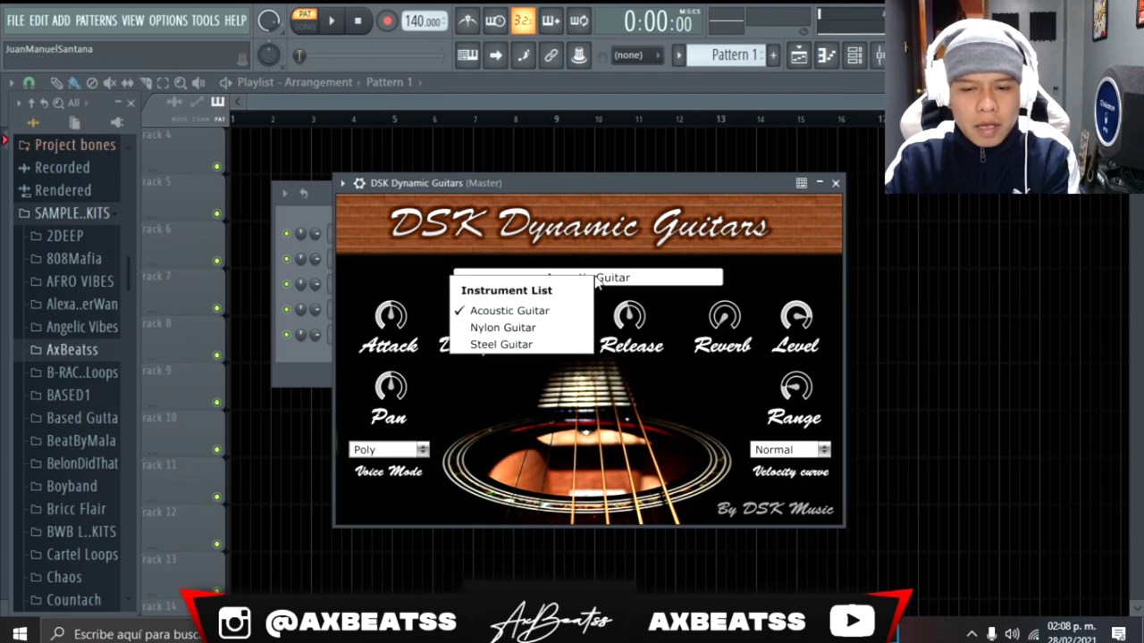
left_click(527, 327)
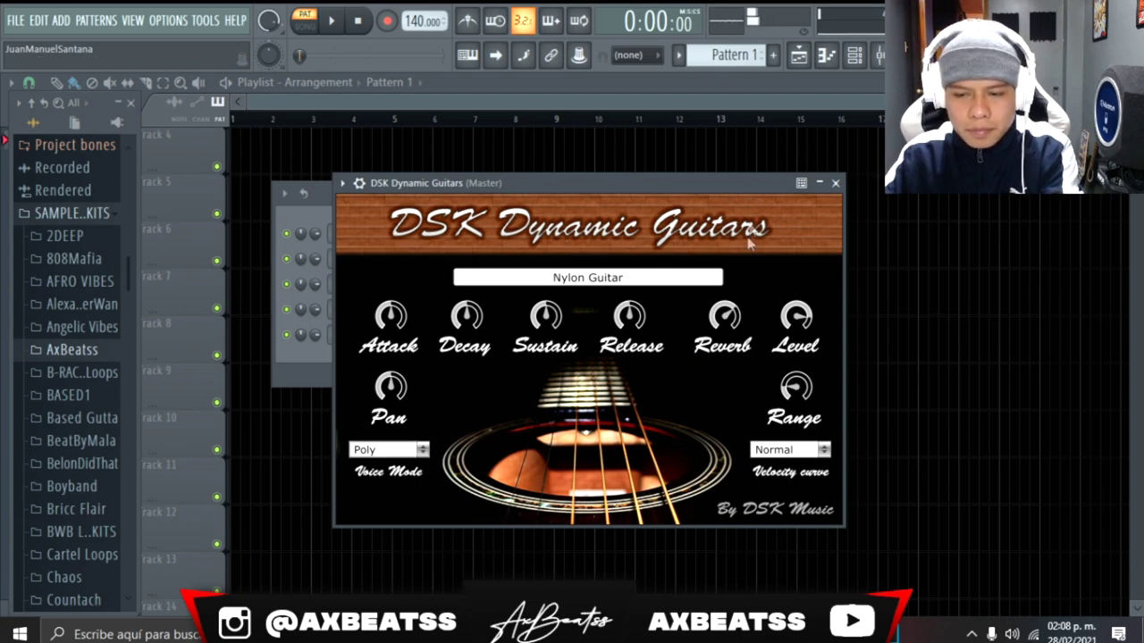
left_click_drag(740, 353, 725, 446)
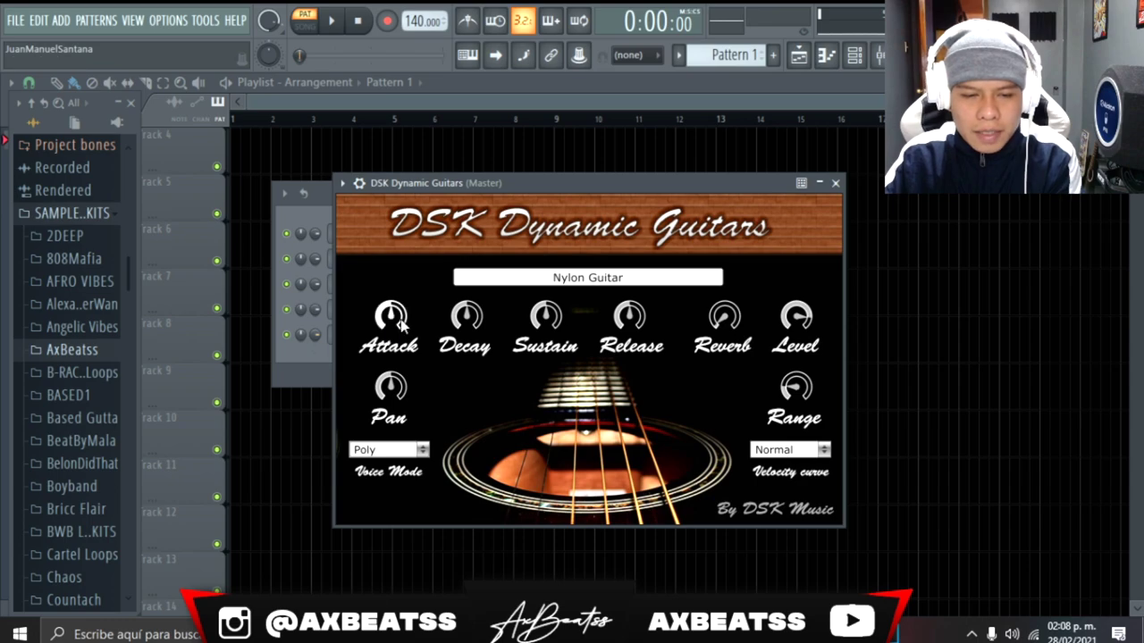
left_click_drag(390, 315, 408, 472)
Audition Steel Guitar in DSK Dynamic Guitars, switch back to Acoustic Guitar and close the plugin.
key("F6")
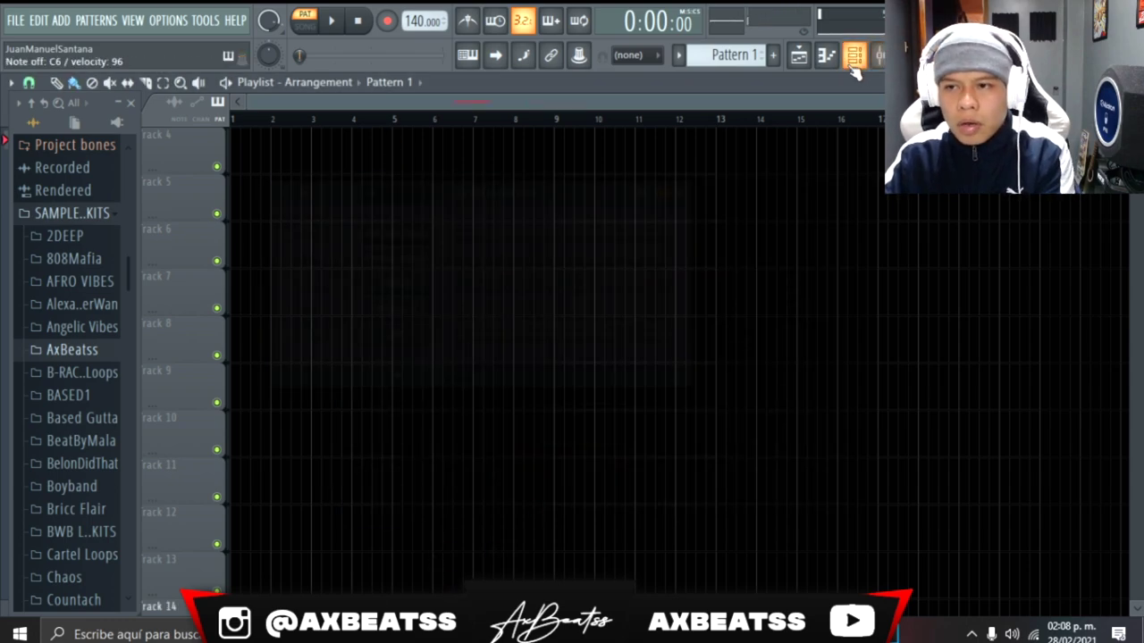
key("F6")
left_click(399, 233)
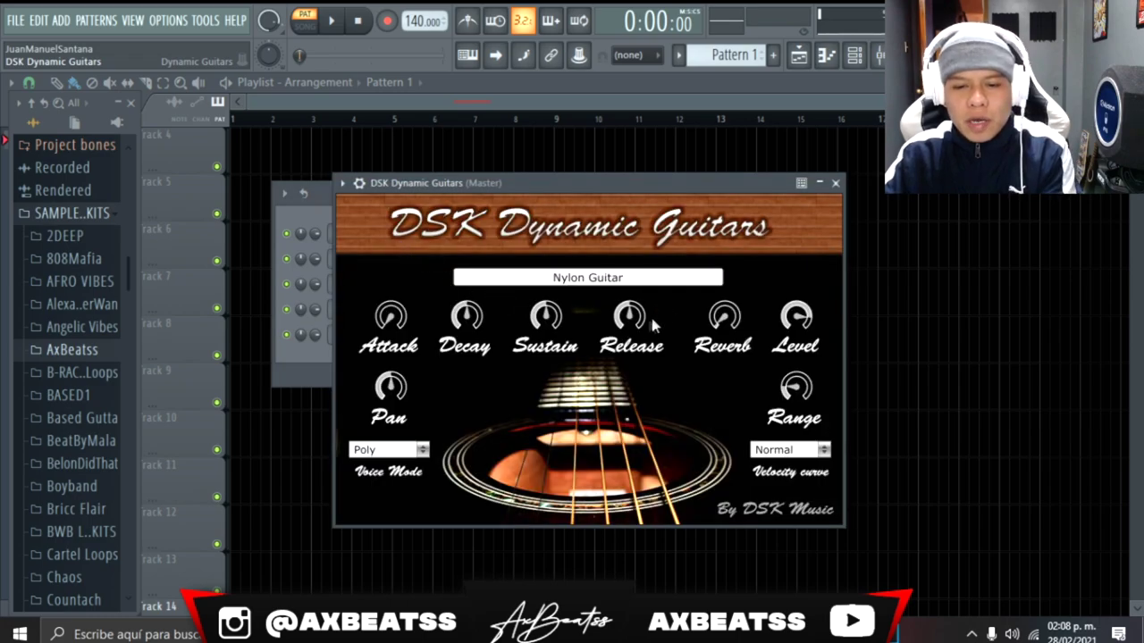
left_click(573, 284)
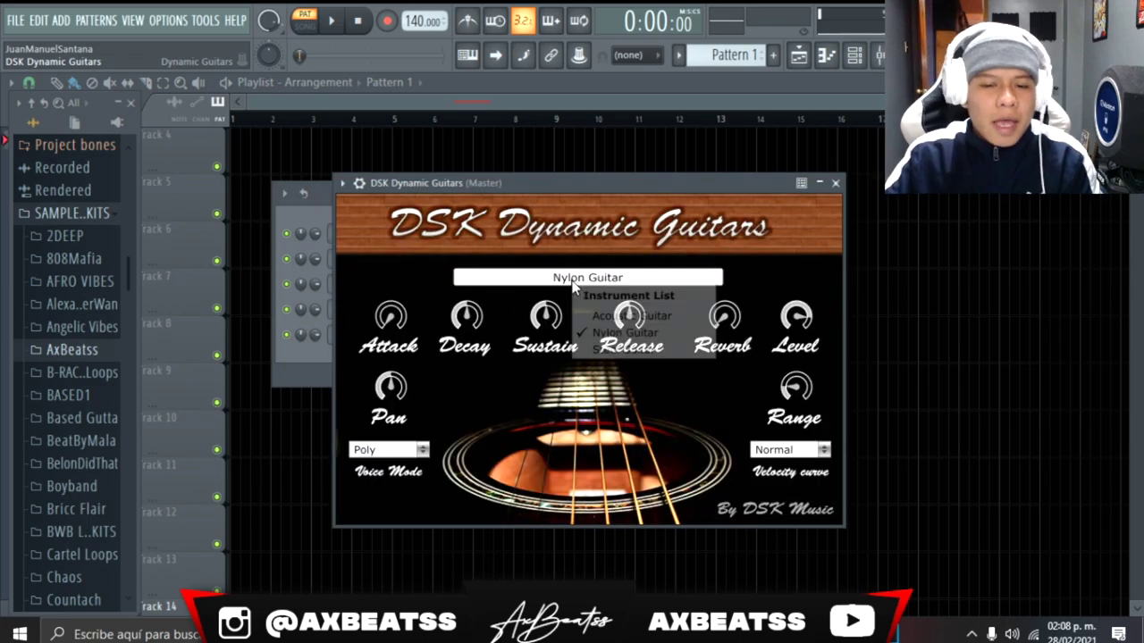
left_click(612, 350)
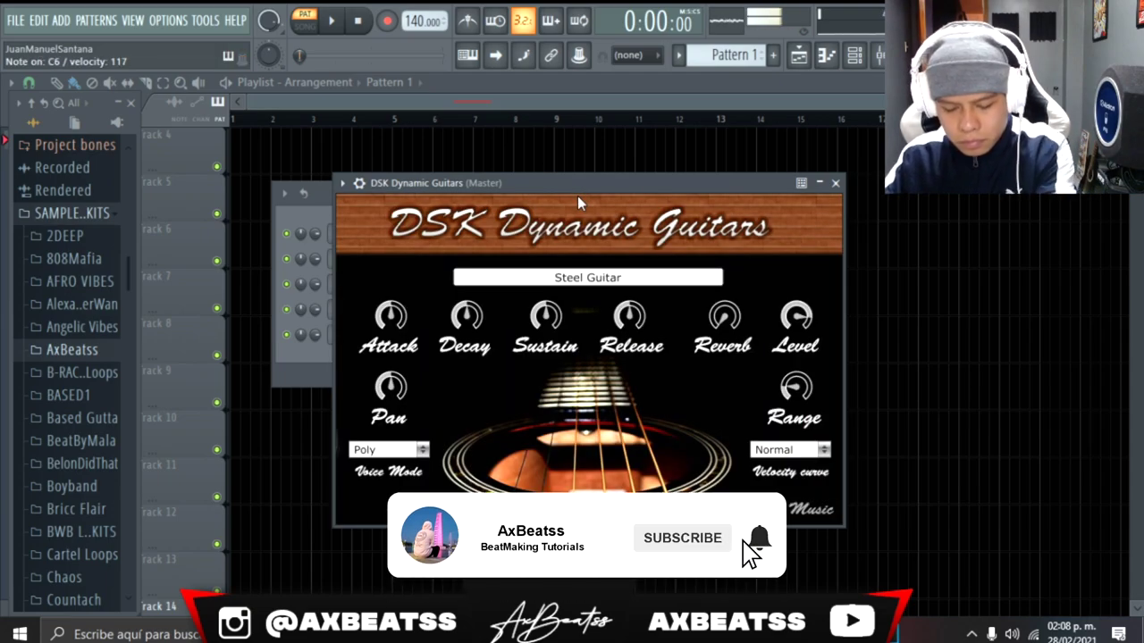
left_click(587, 277)
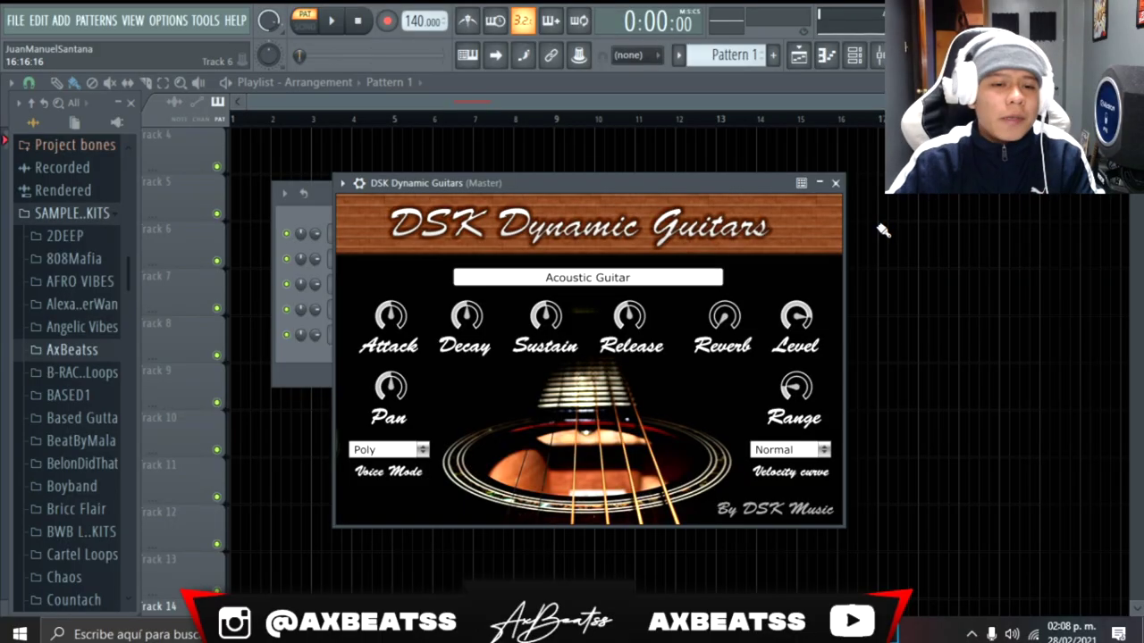
left_click(841, 171)
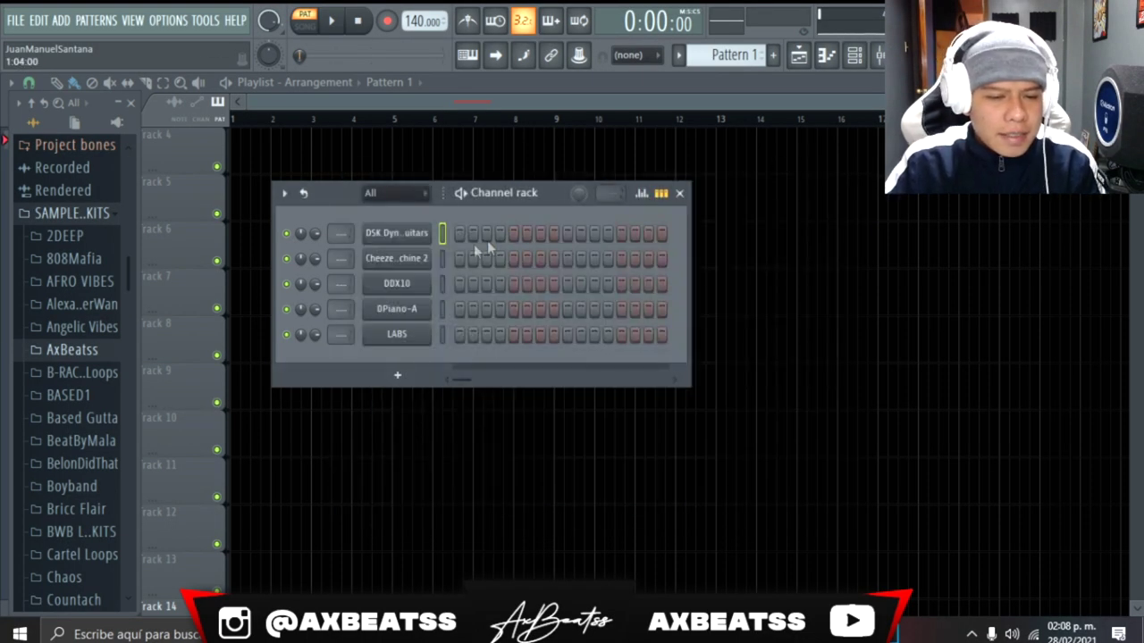
Open Cheeze Machine 2 from the channel rack and browse its preset categories.
left_click(415, 258)
left_click_drag(350, 121, 399, 145)
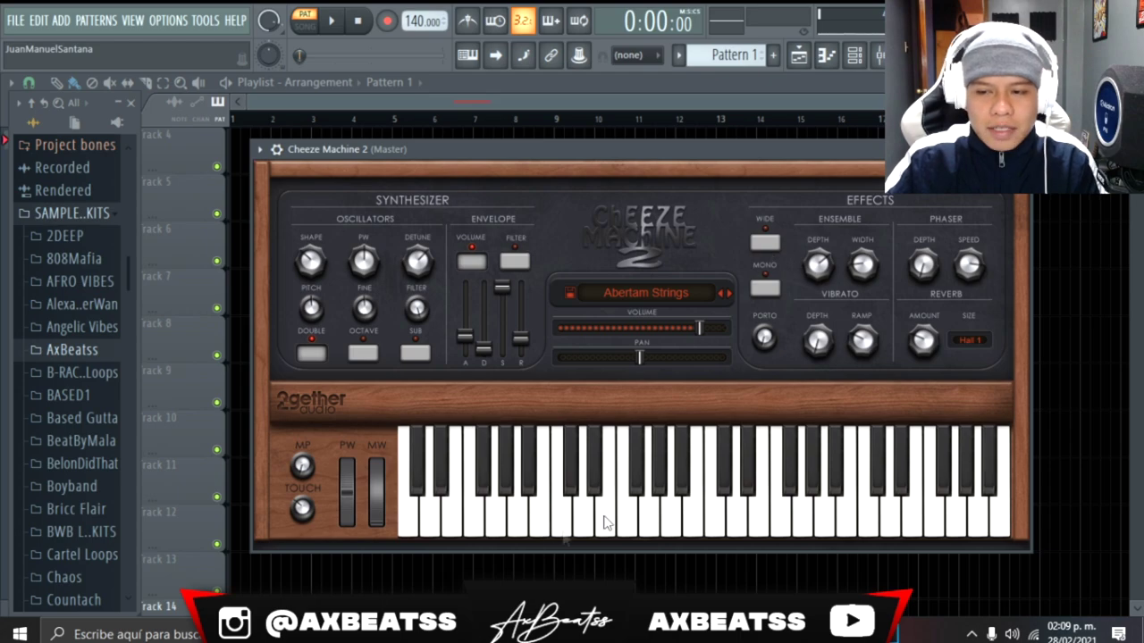
left_click(658, 288)
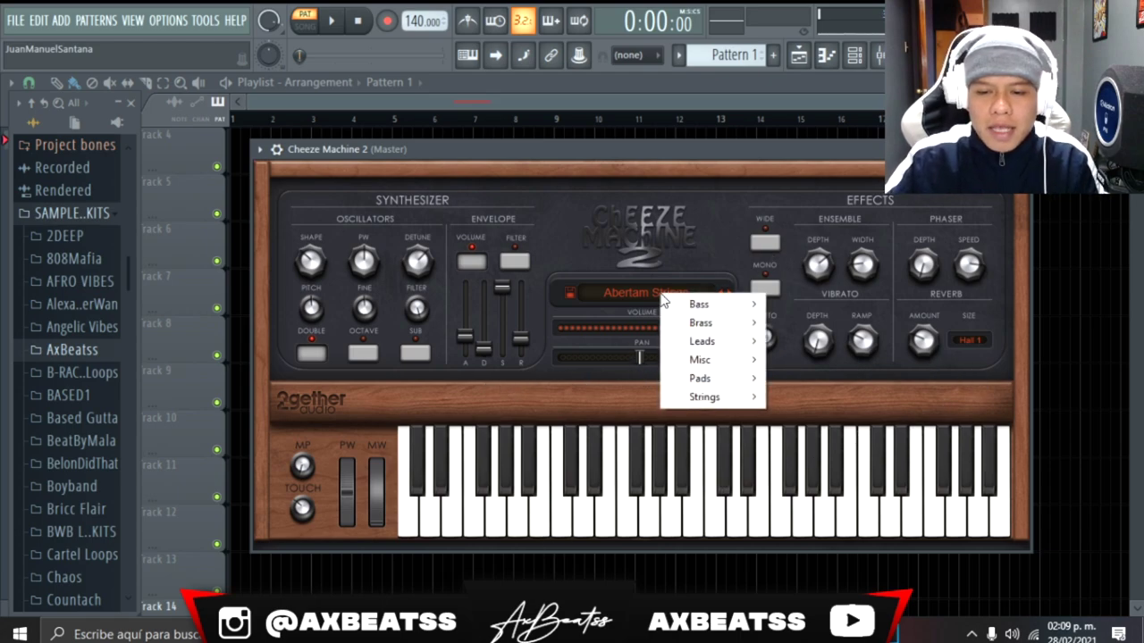
mouse_move(703, 306)
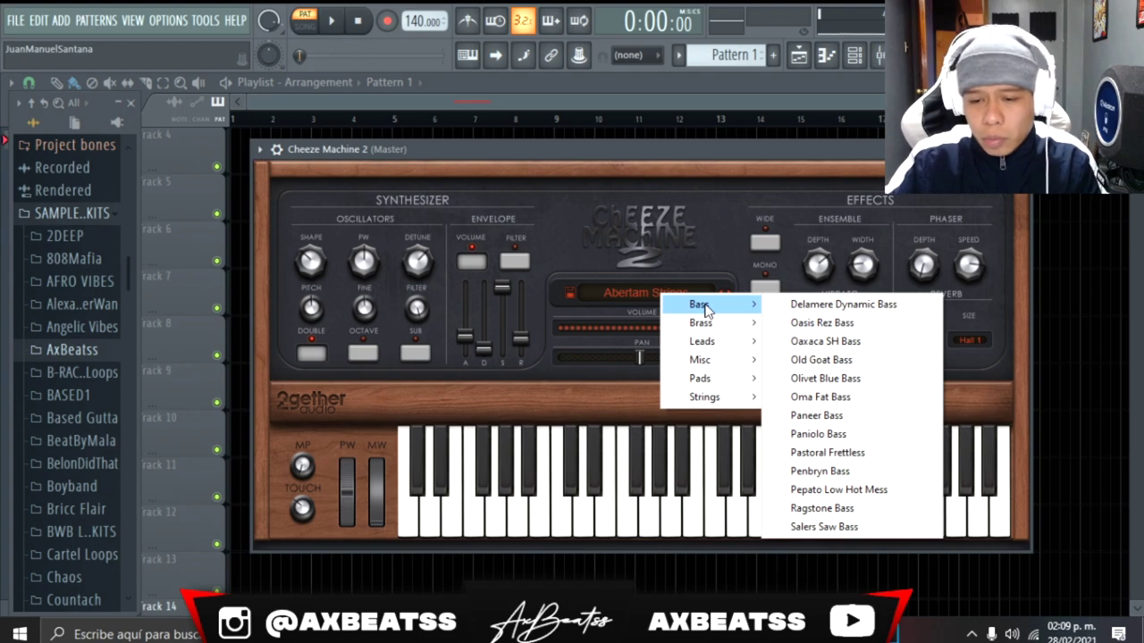
mouse_move(706, 327)
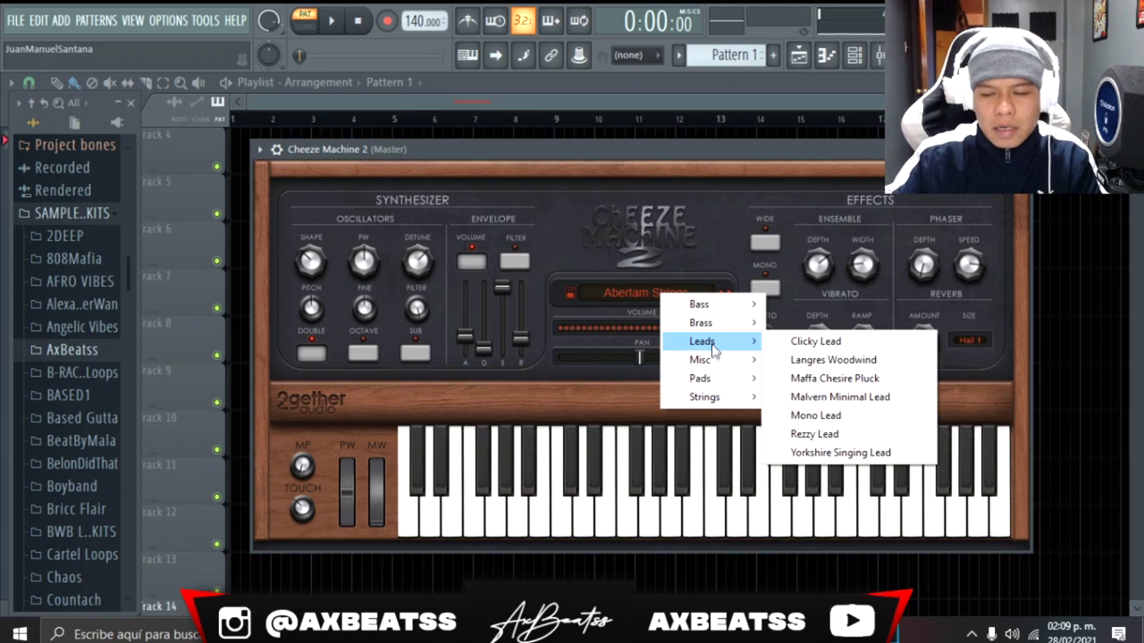
mouse_move(699, 403)
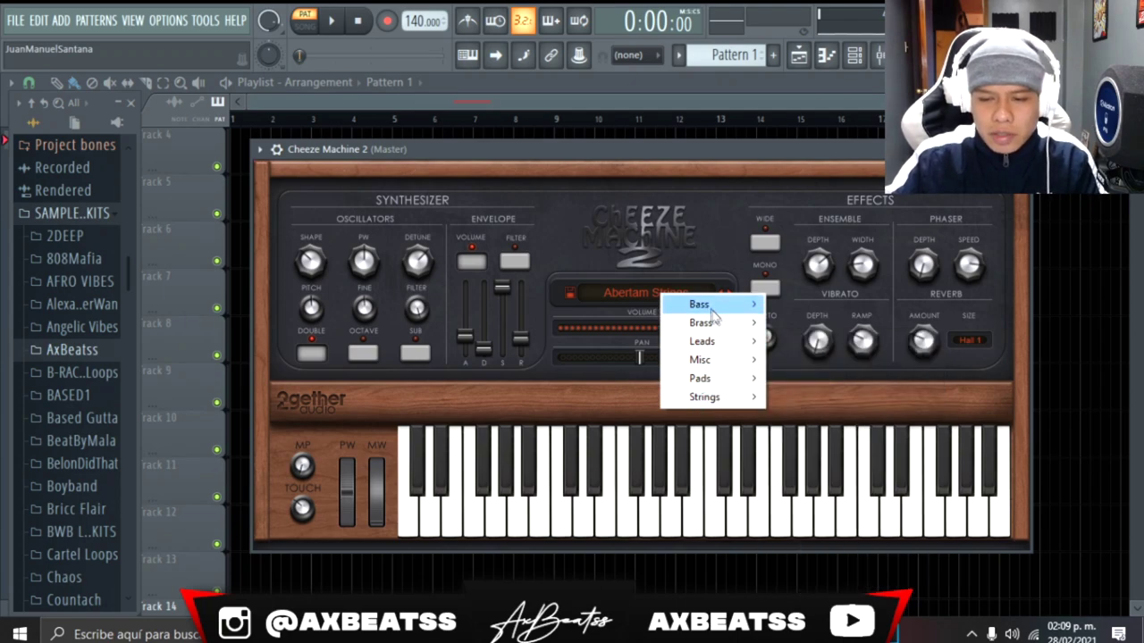
Audition the Bass presets Delamere Dynamic Bass, Oasis Rez Bass and Oaxaca SH Bass in Cheeze Machine 2.
mouse_move(701, 305)
left_click(843, 308)
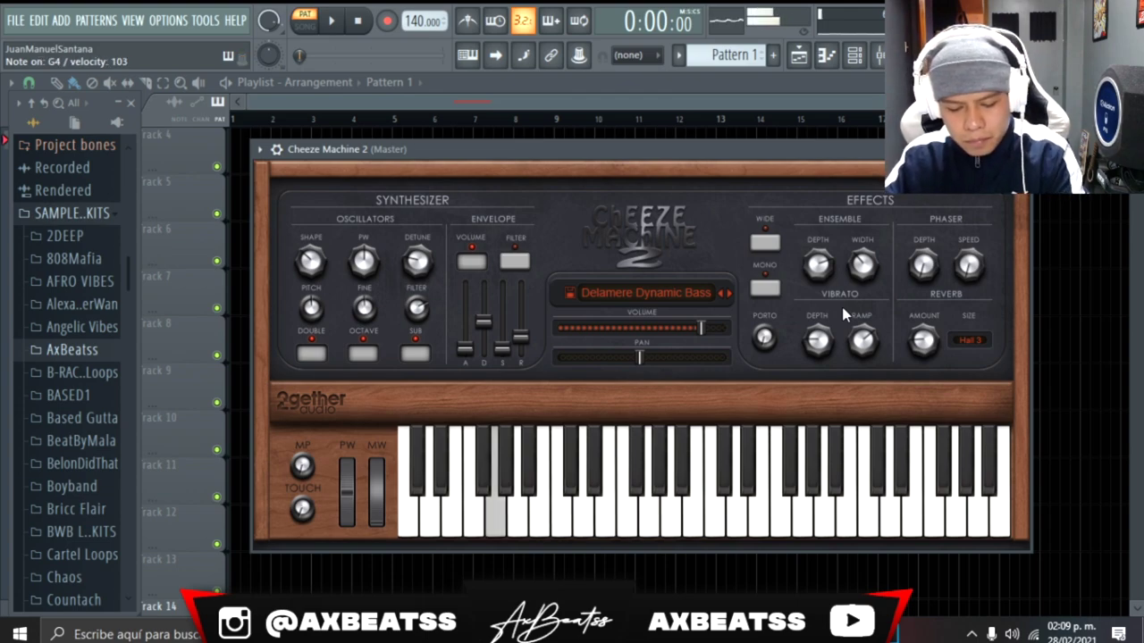
left_click(729, 294)
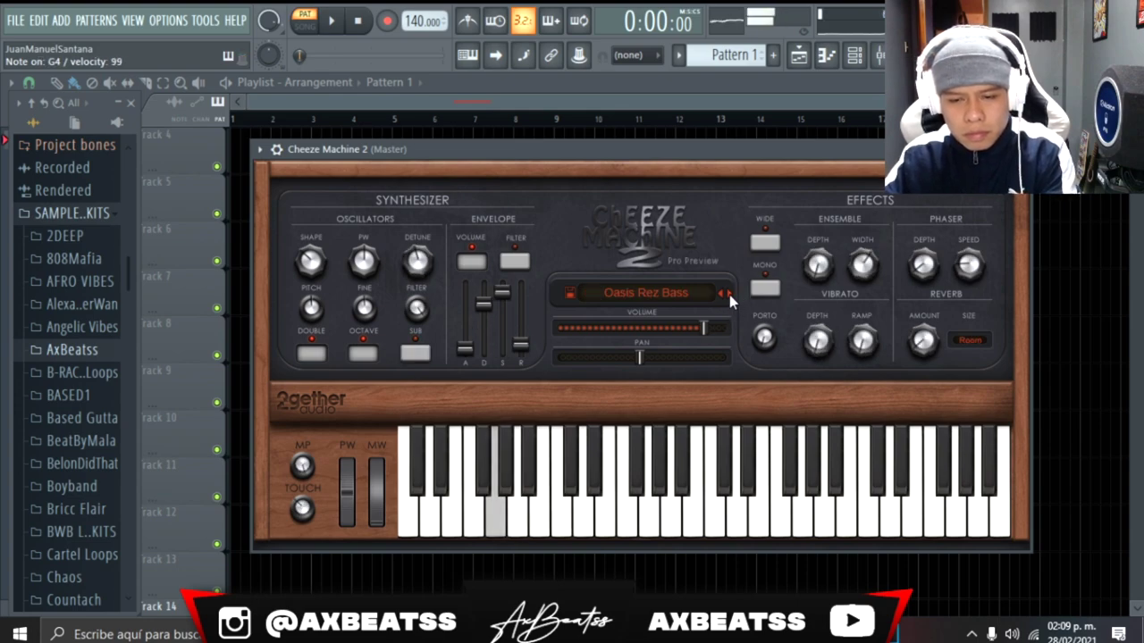
left_click(729, 294)
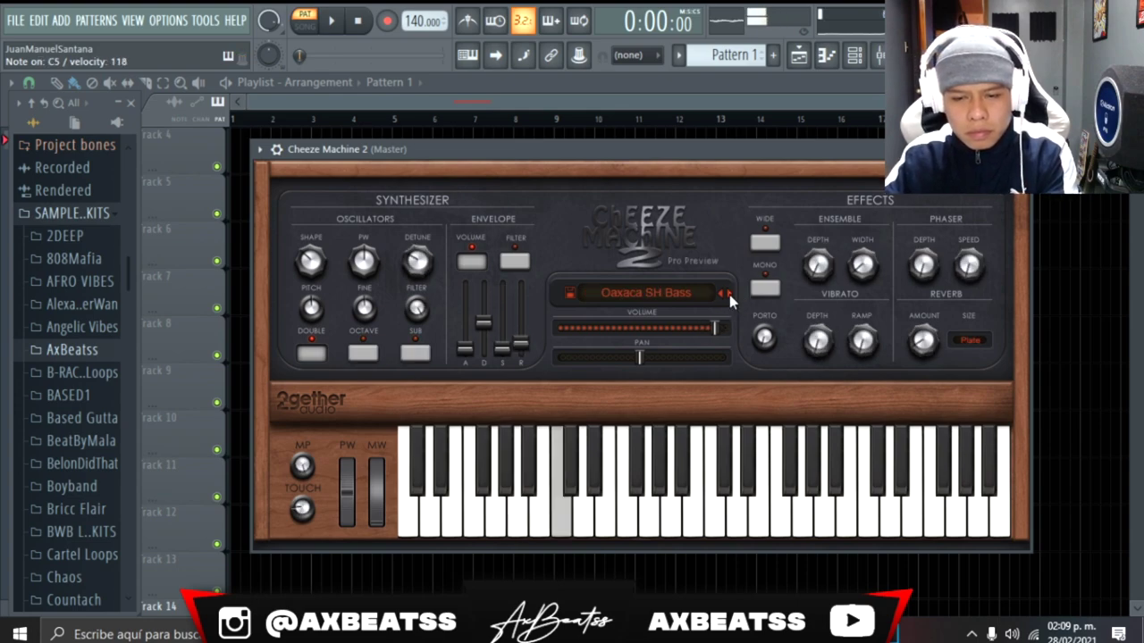
Audition the Brass presets from Hafod Stabs through Half-Moon Bay, Halleck Creek and Halloumi to Hannah Stabs.
left_click(671, 299)
mouse_move(722, 327)
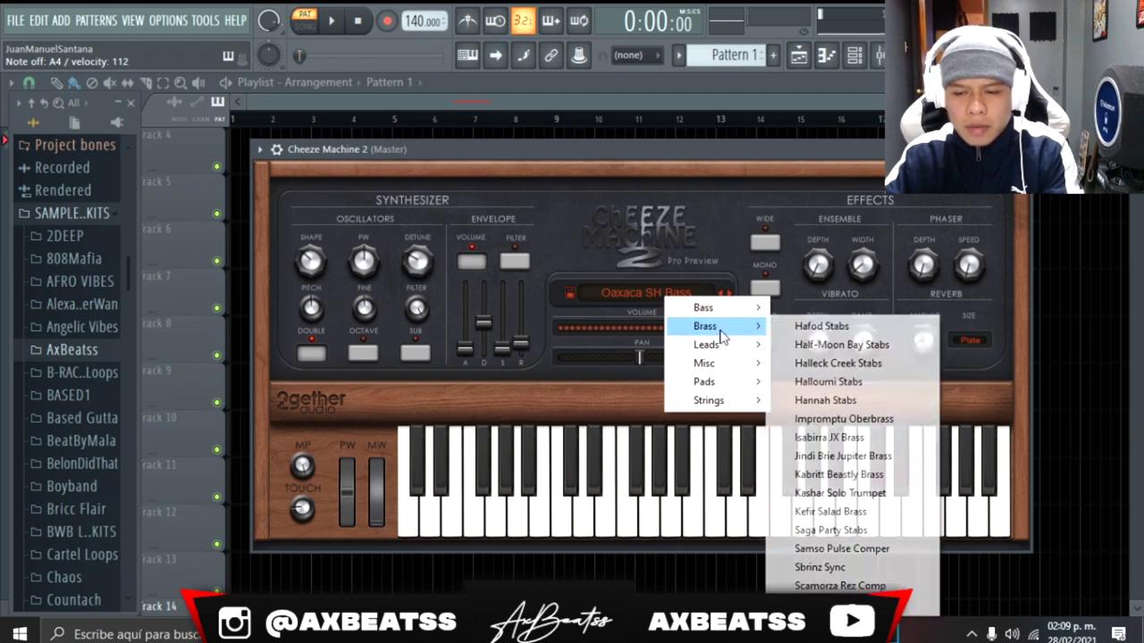
left_click(801, 329)
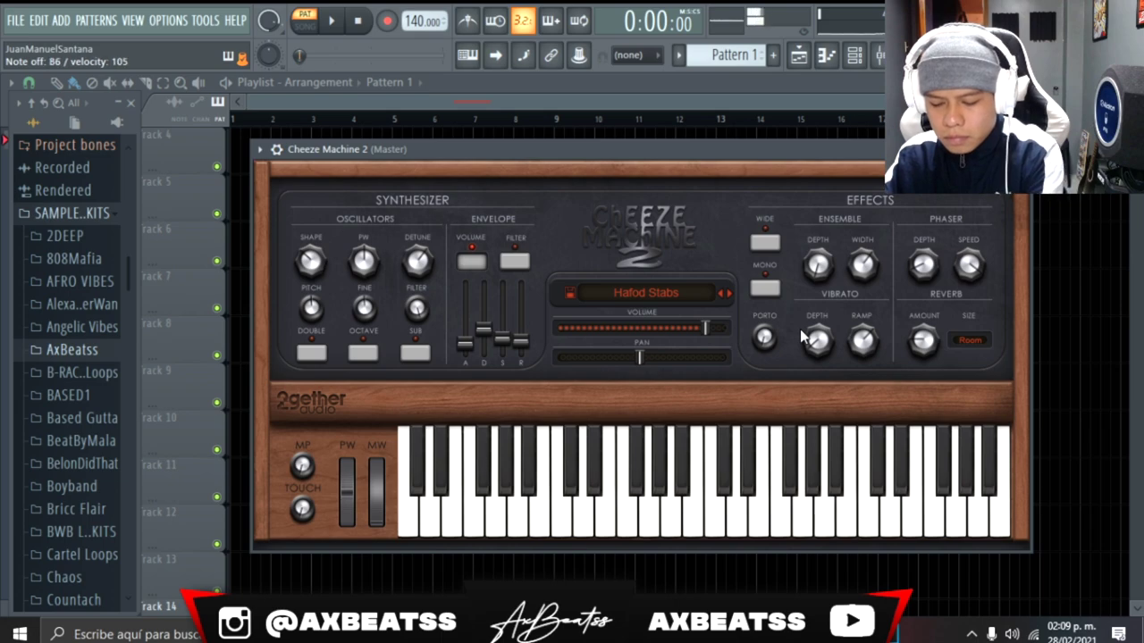
left_click(727, 293)
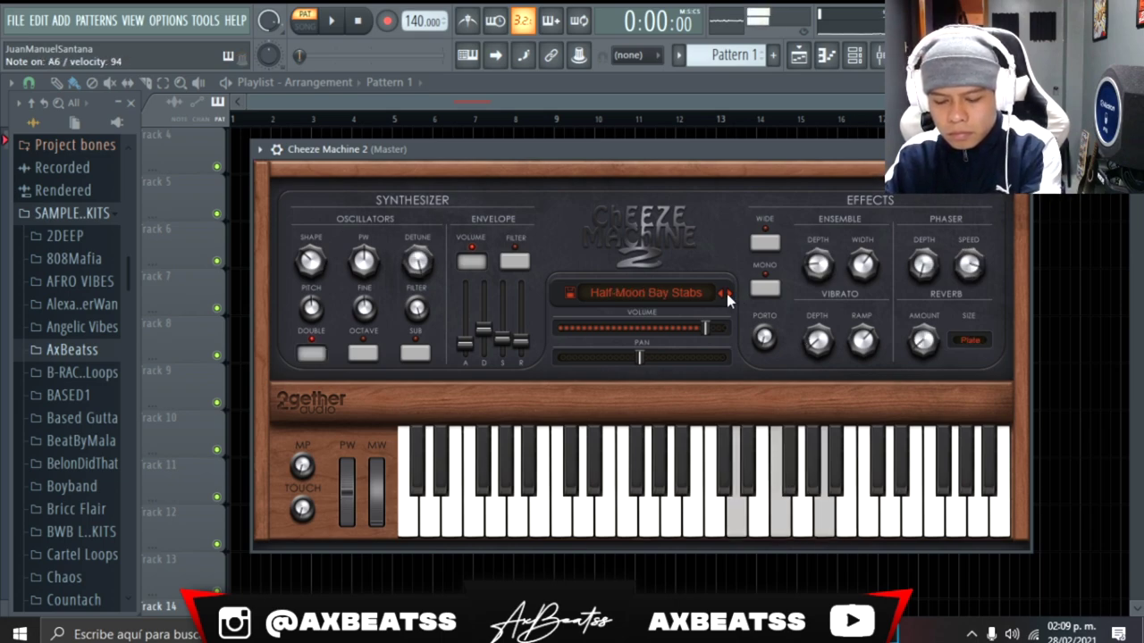
left_click(727, 293)
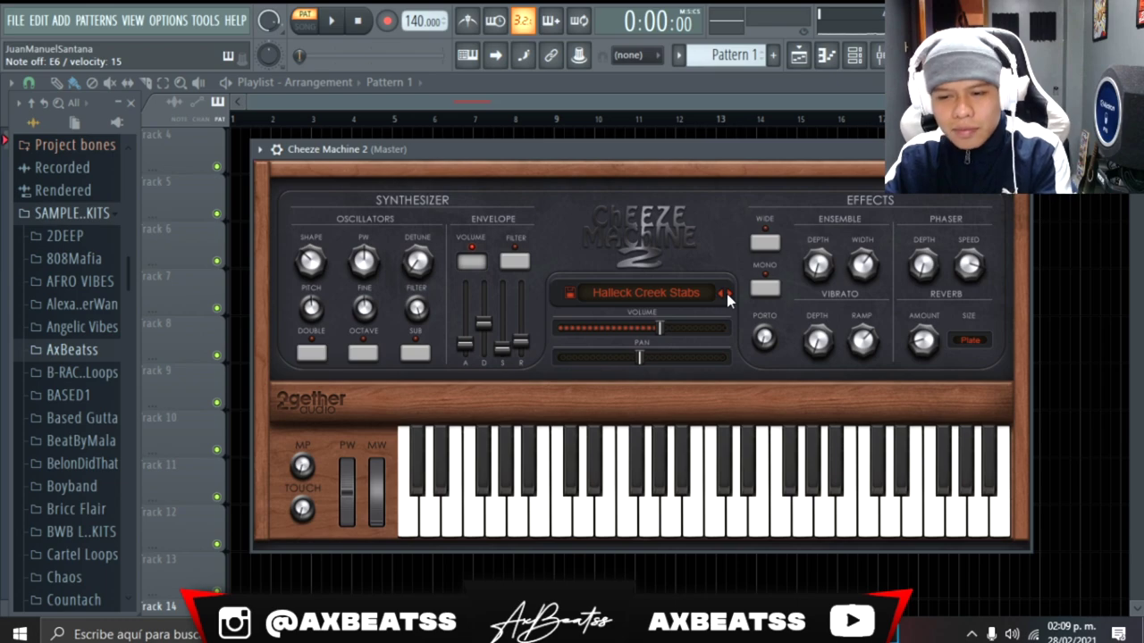
left_click(727, 293)
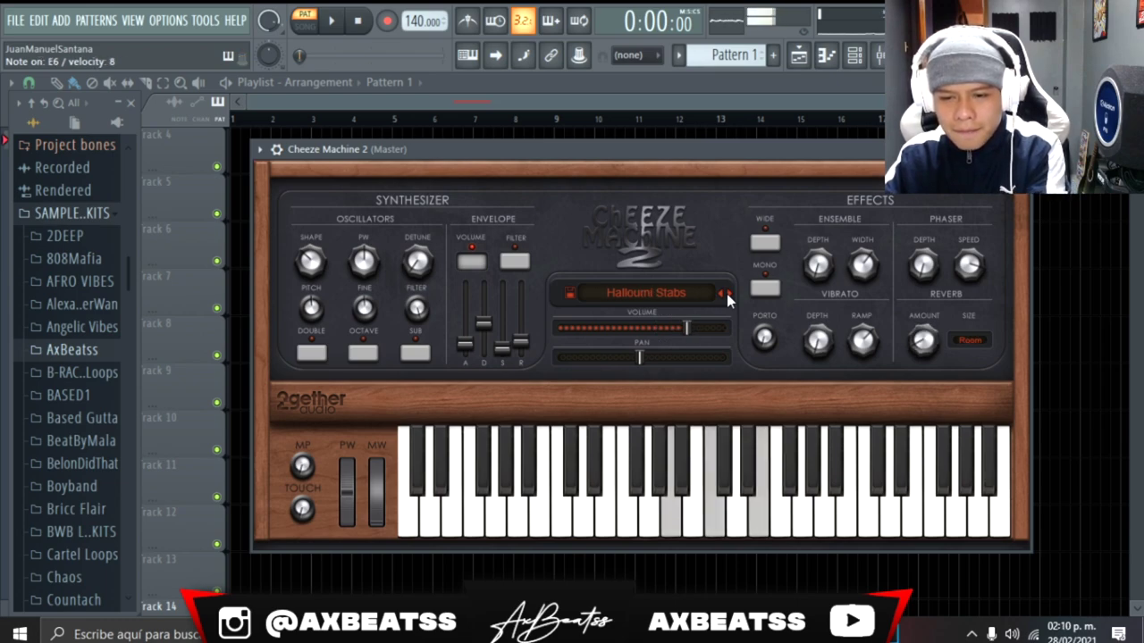
left_click(727, 294)
Audition the Leads presets from Clicky Lead through Maffa Chesire Pluck to Malvern Minimal Lead.
left_click(663, 295)
mouse_move(731, 347)
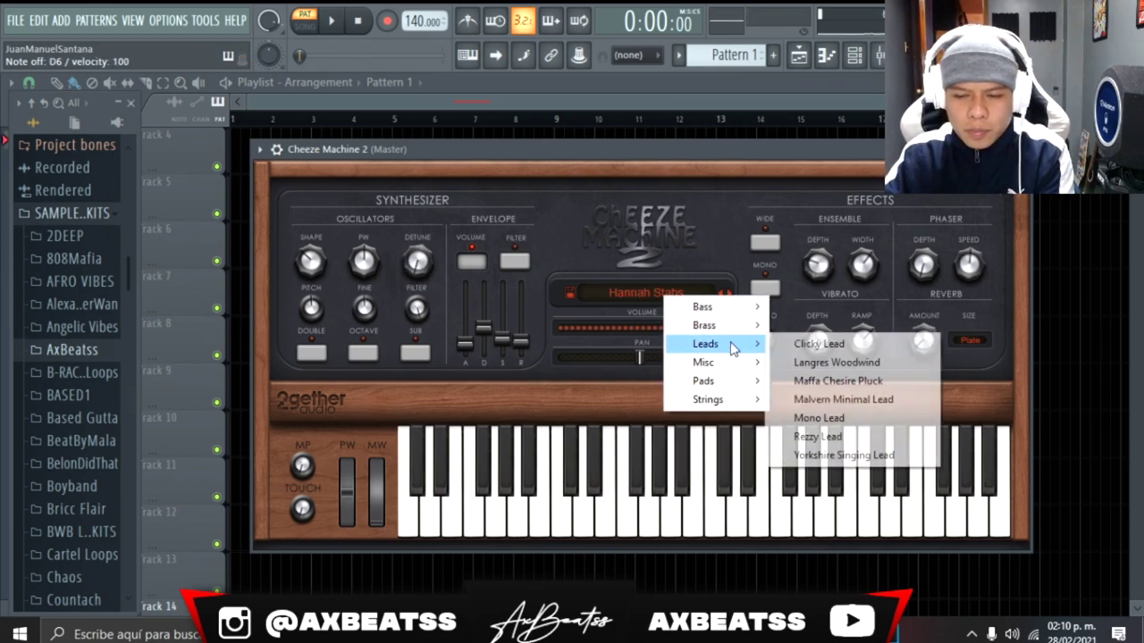
left_click(818, 345)
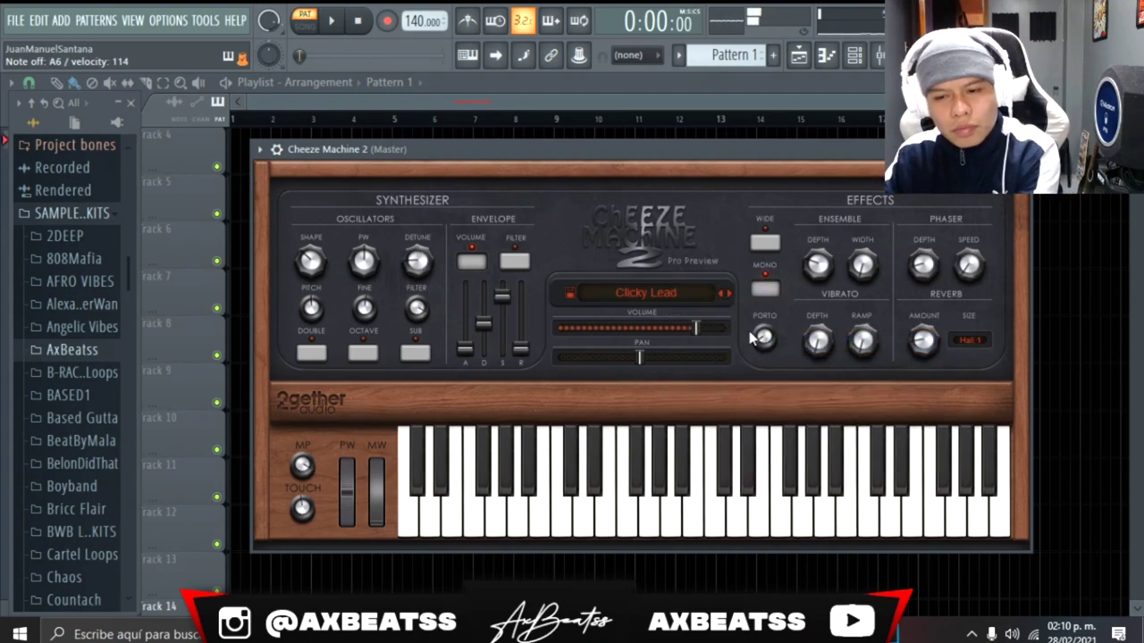
left_click(729, 294)
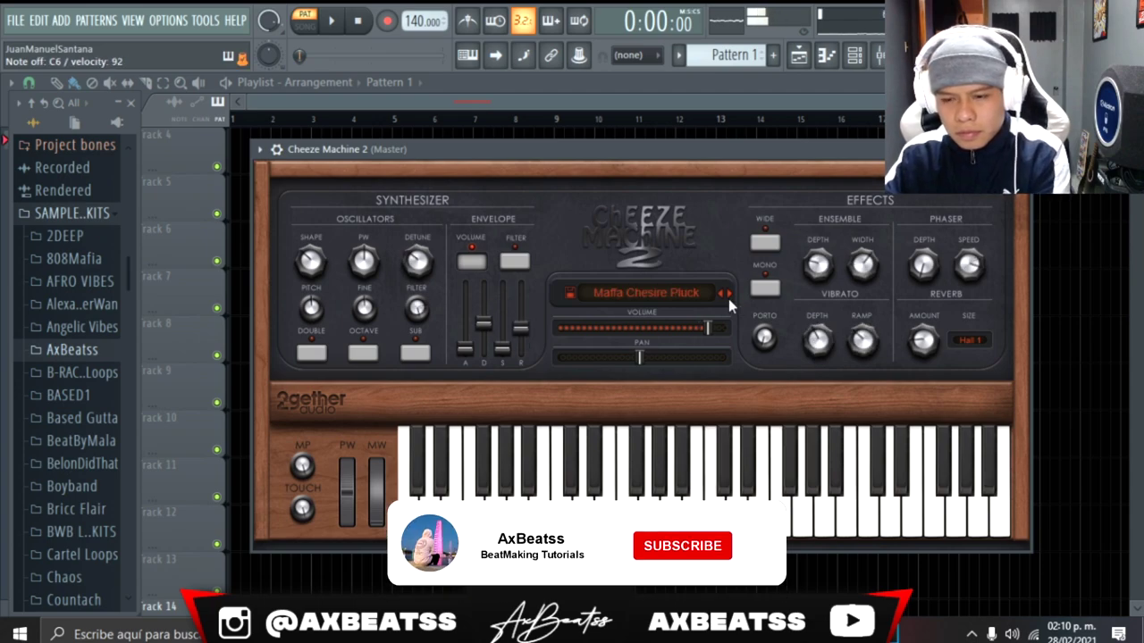
left_click(729, 295)
Audition the Misc presets Dunbarra Musette and Emlett Steel Drums.
left_click(668, 298)
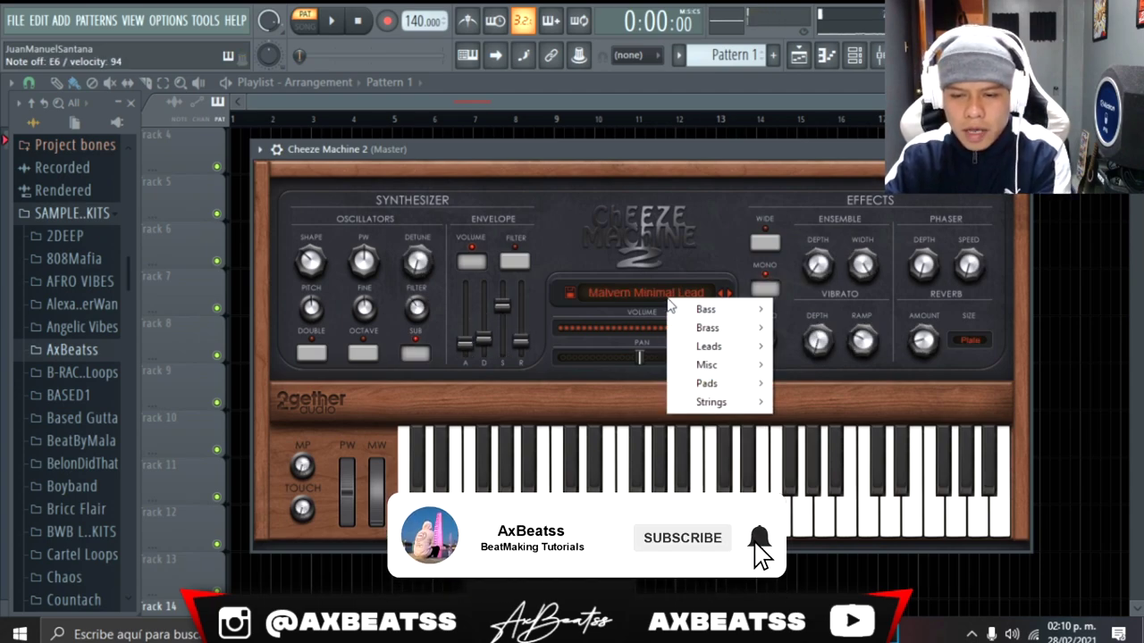
mouse_move(718, 366)
left_click(846, 369)
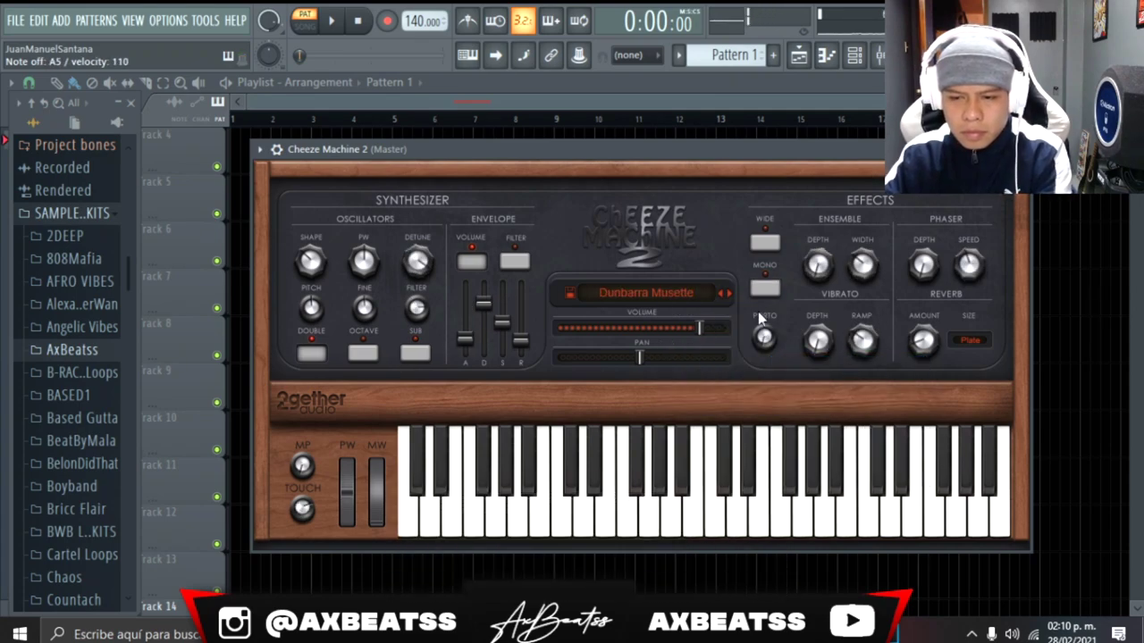
left_click(730, 293)
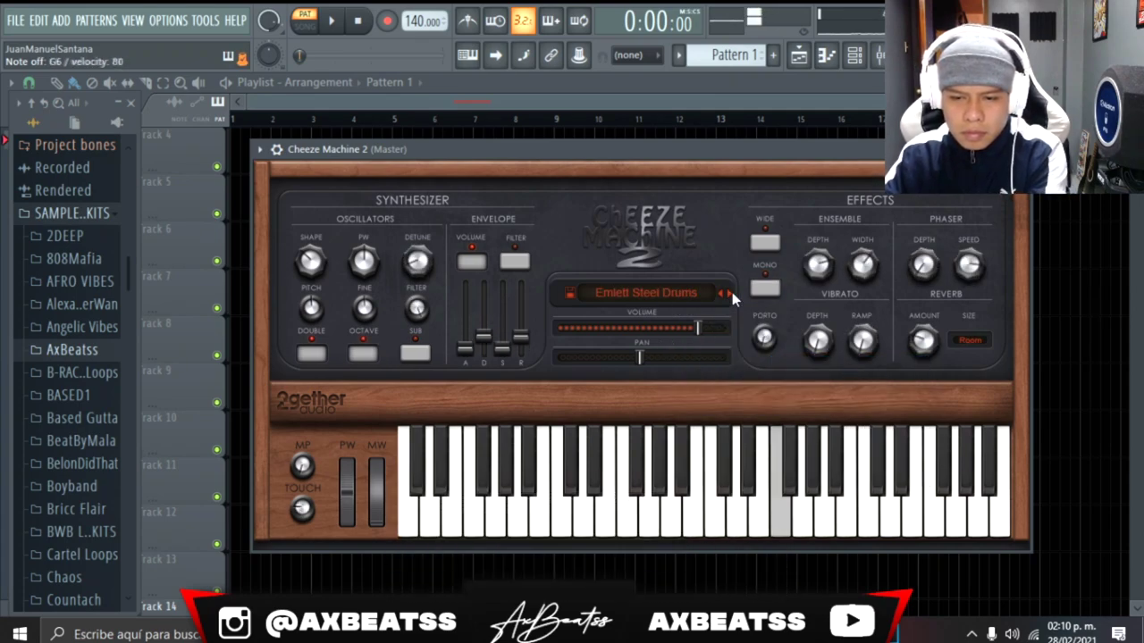
Audition the Pads presets Cabecou Wide Swell, Cachaille Wide Swell and Emlett Evolution in Cheeze Machine 2.
left_click(679, 300)
mouse_move(723, 383)
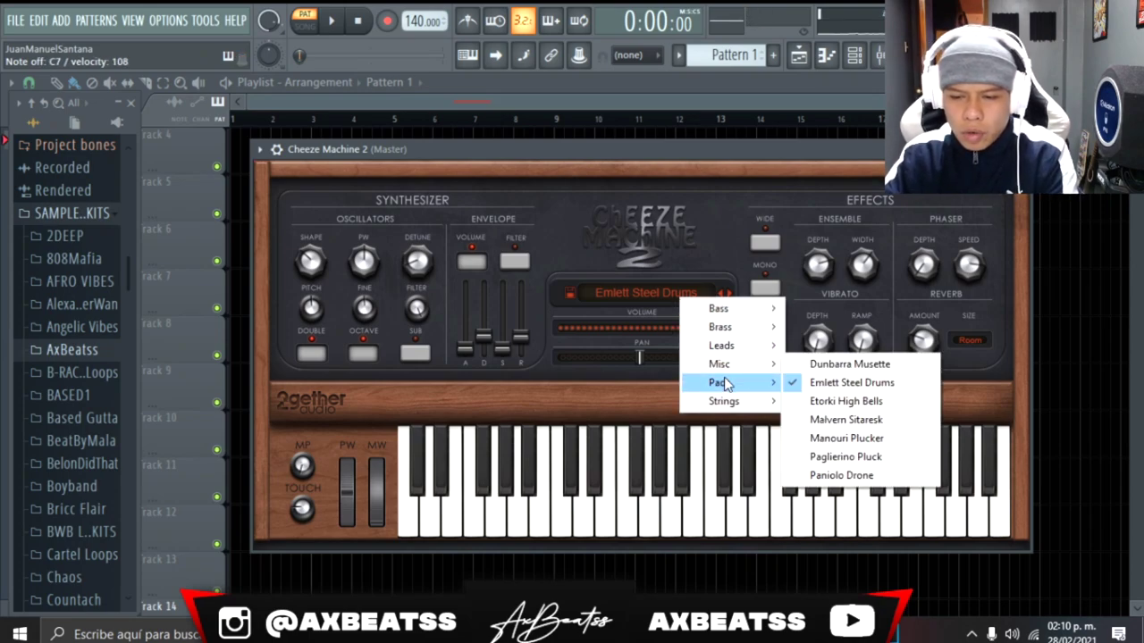
left_click(869, 386)
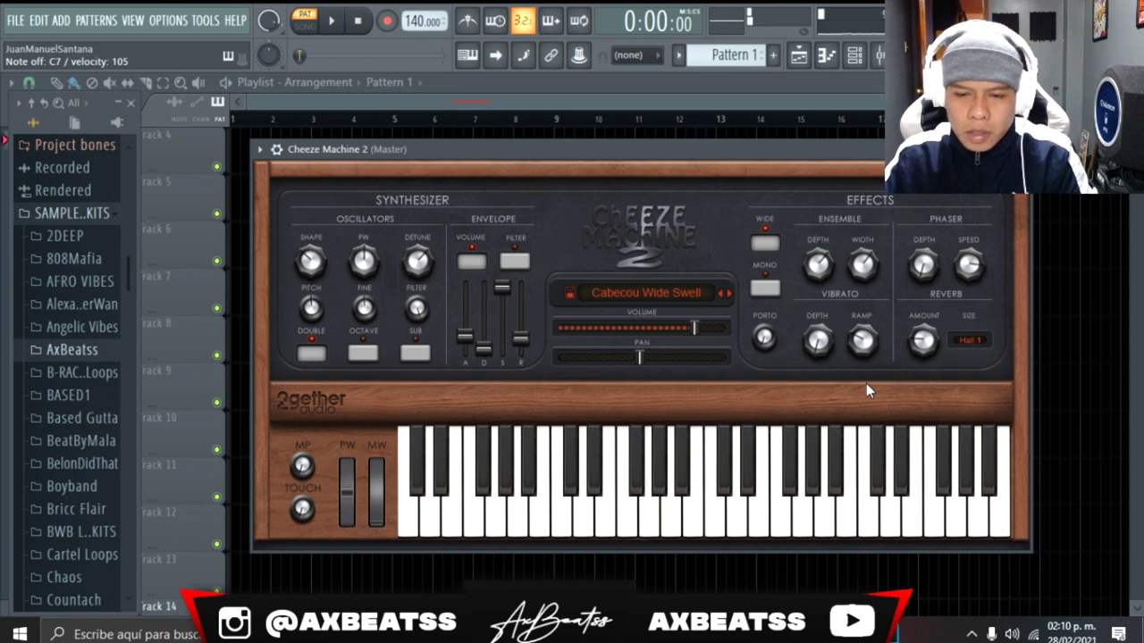
left_click(729, 297)
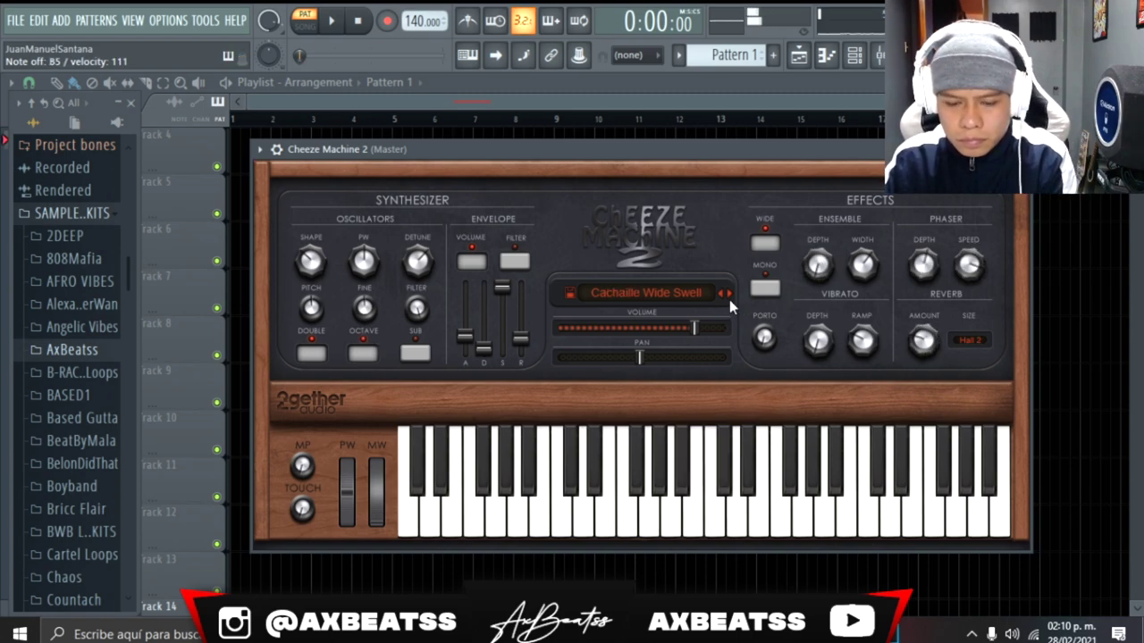
left_click(729, 298)
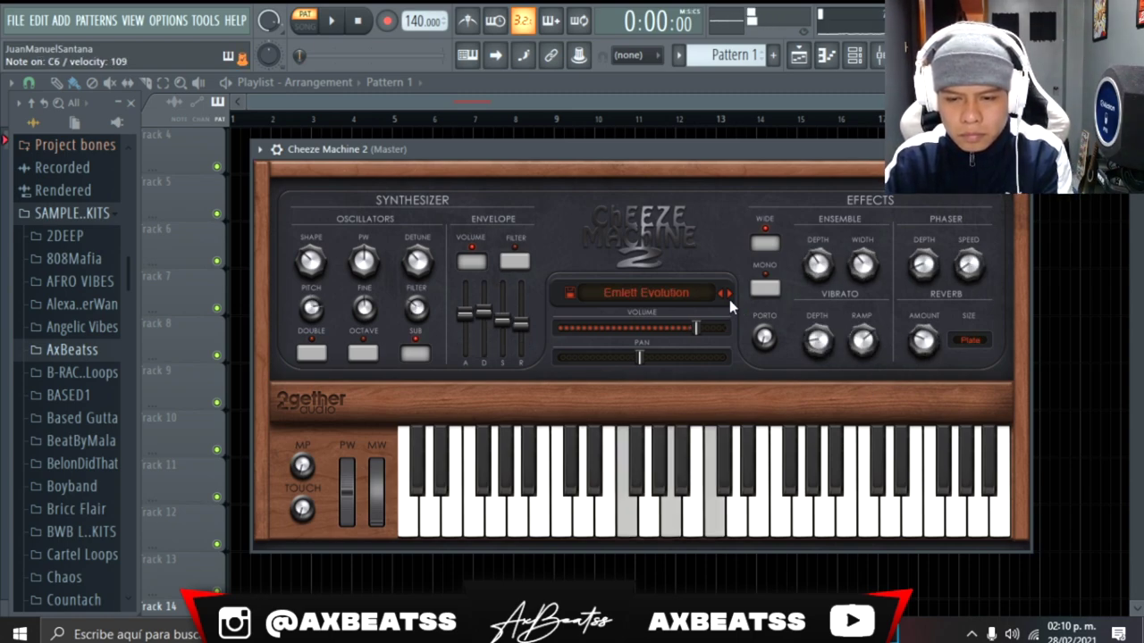
Audition the Strings presets Abertam Strings and Aged Moody Strings.
left_click(673, 295)
mouse_move(723, 401)
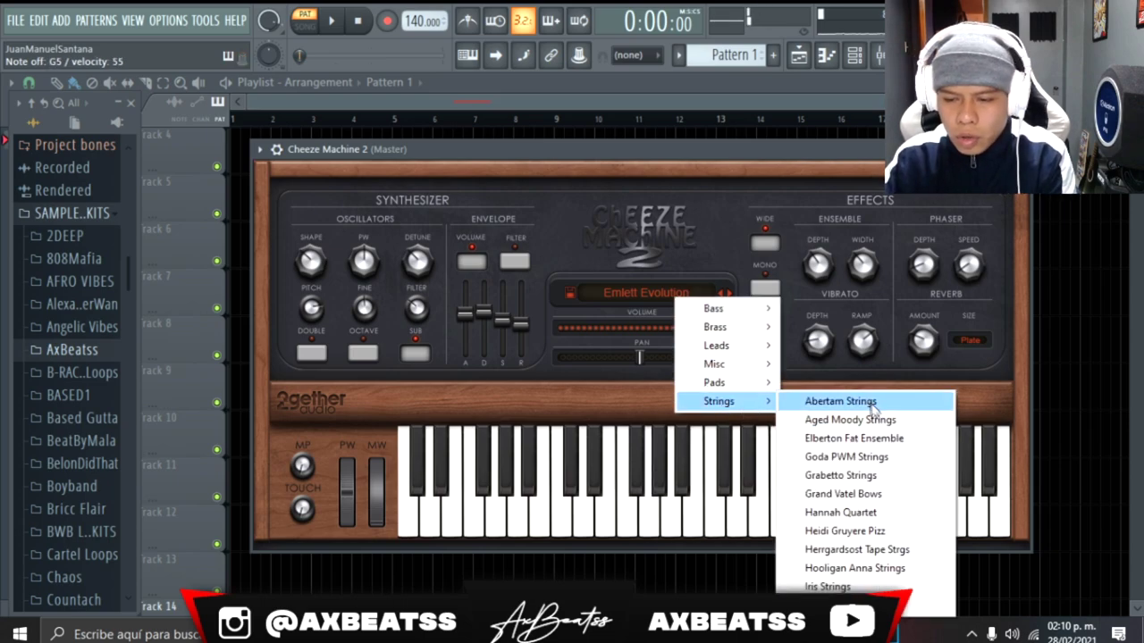
left_click(839, 401)
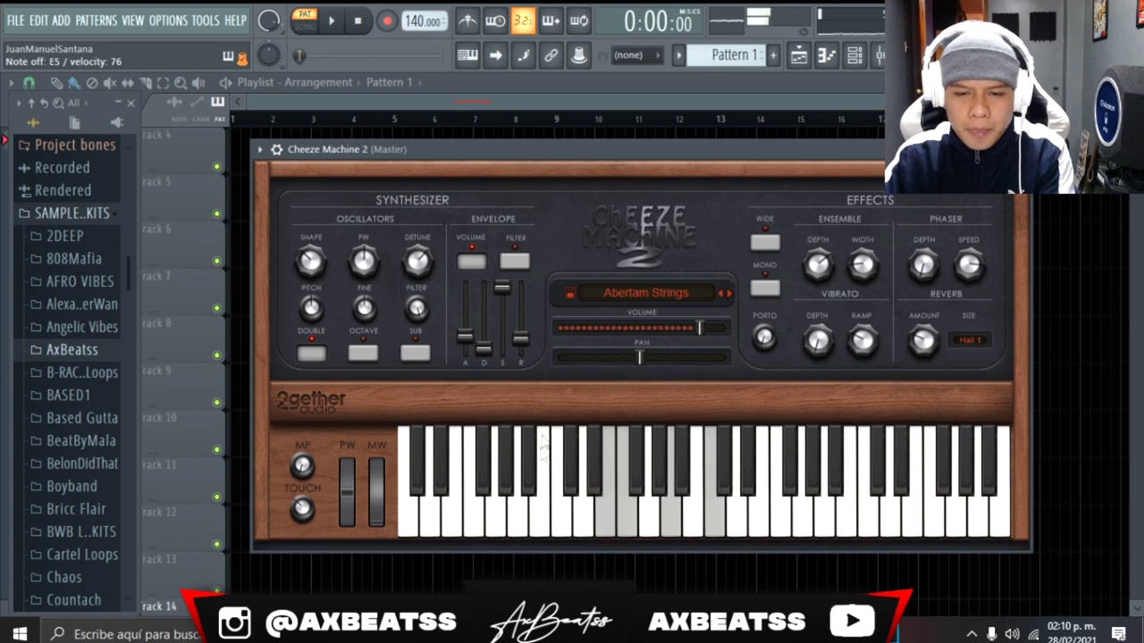
left_click(729, 292)
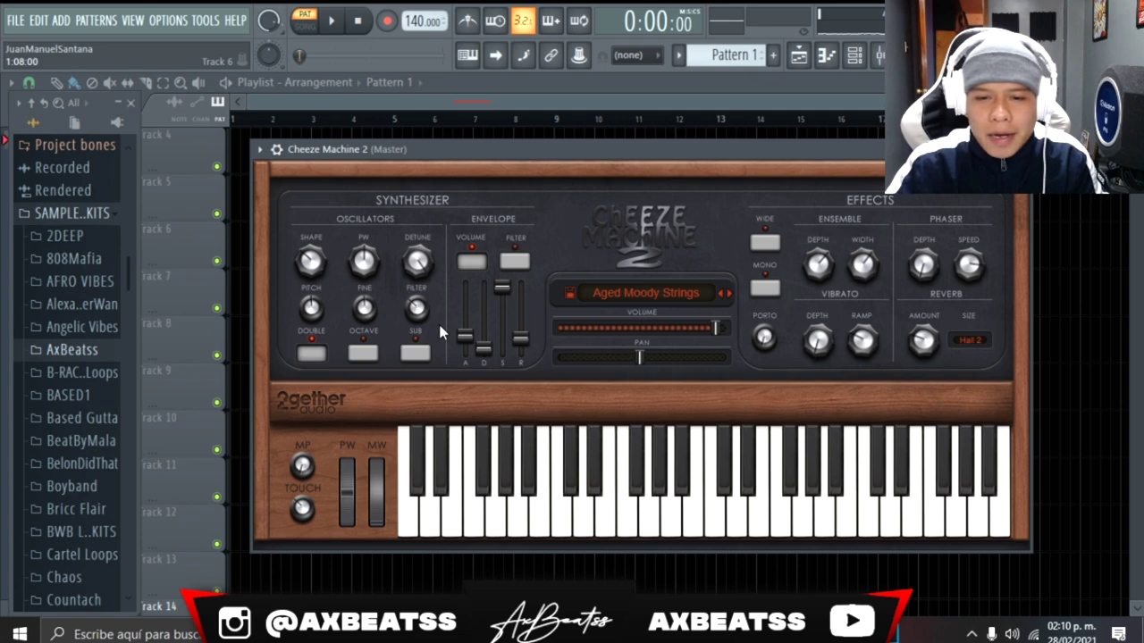
Review the preset categories of Cheeze Machine 2 once more and close the plugin window.
left_click_drag(514, 147, 486, 147)
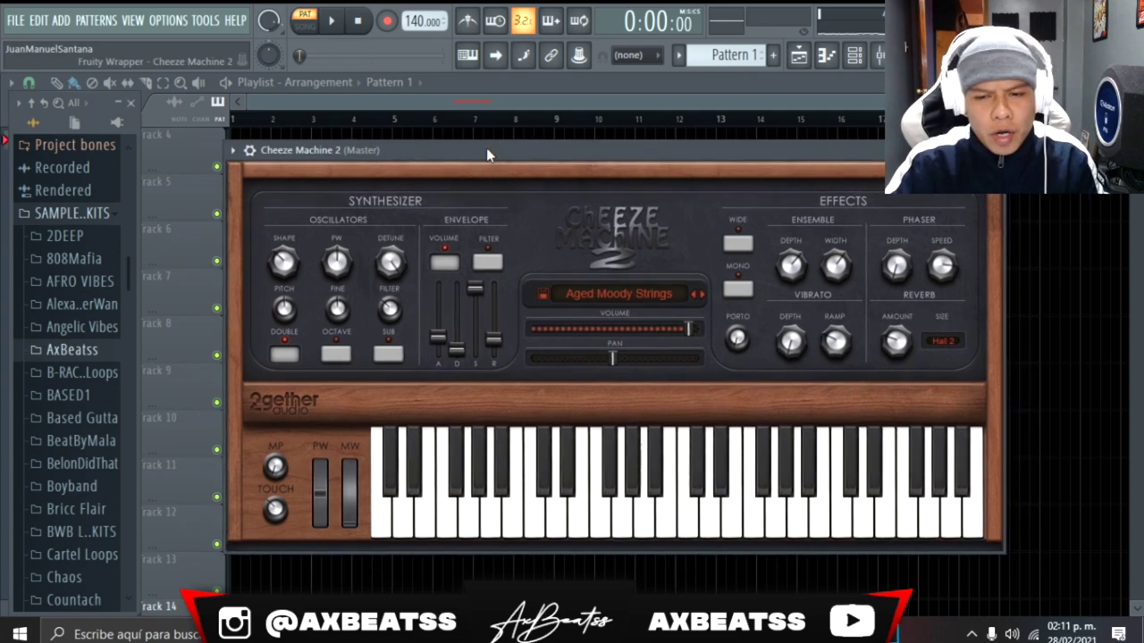
left_click(637, 293)
mouse_move(683, 393)
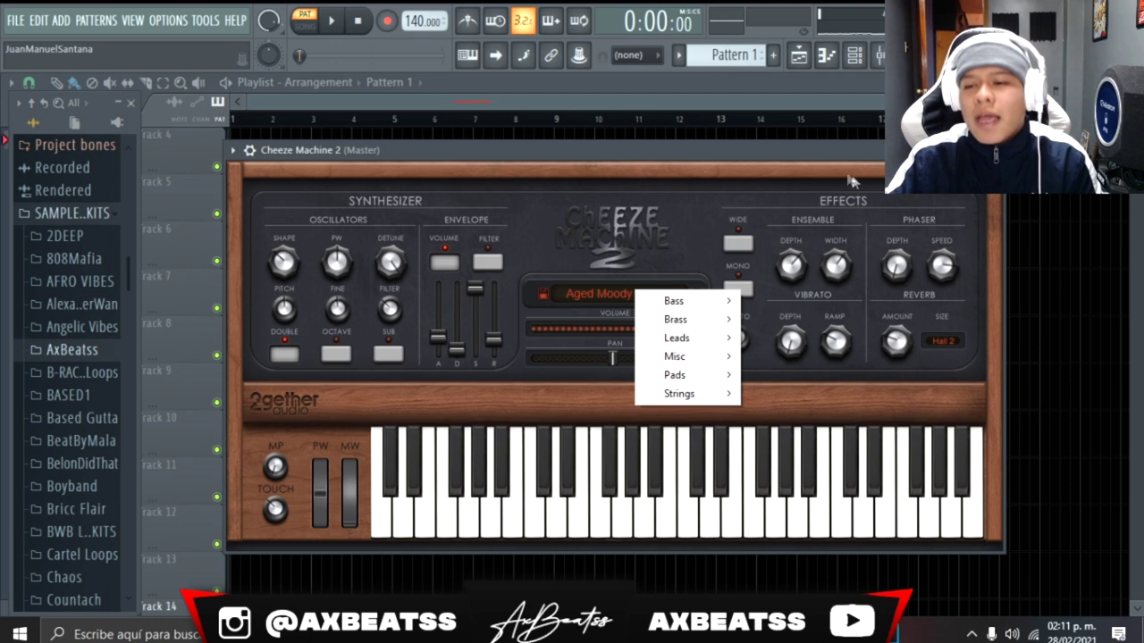
left_click(812, 159)
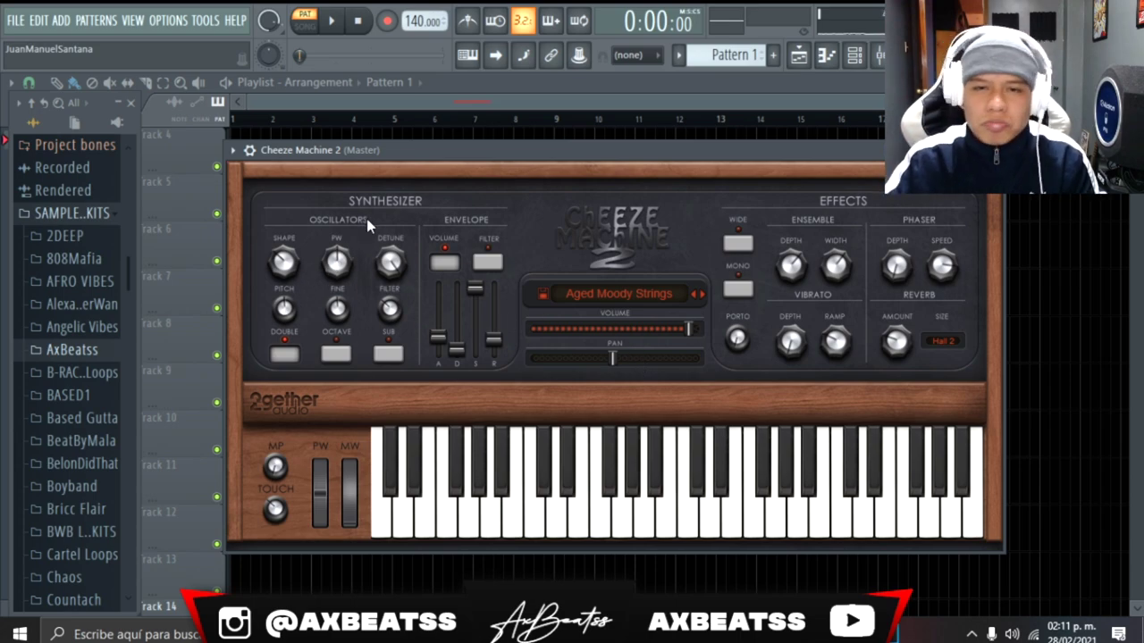
key("Escape")
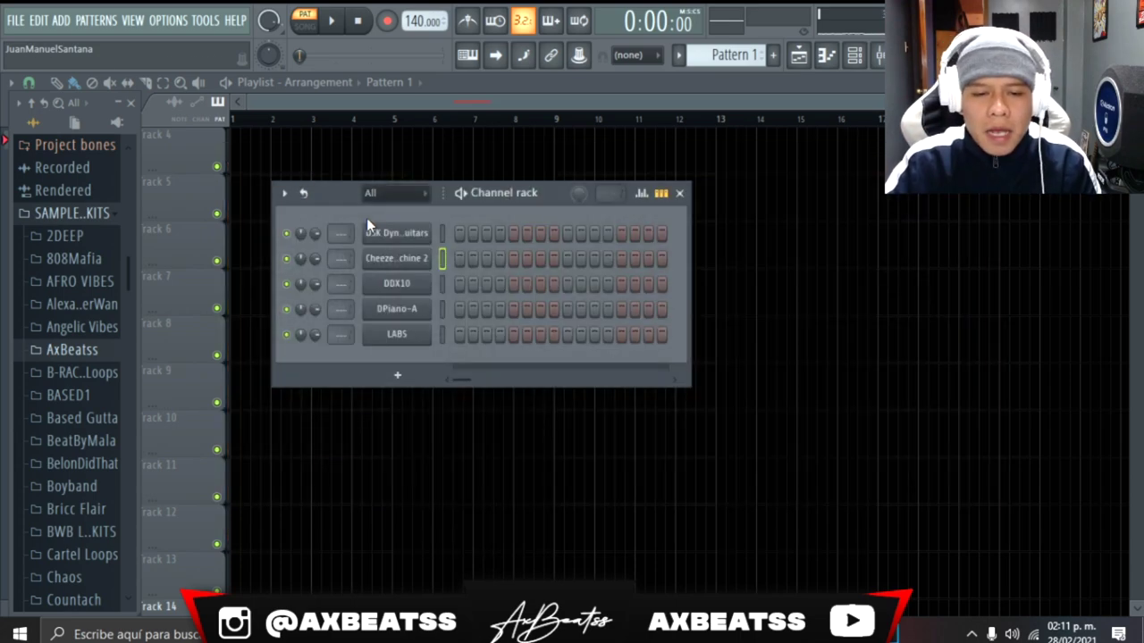
Open the DDX10 synthesizer from the channel rack and audition its Bright E.Piano and Jazz E.Piano presets.
left_click(402, 289)
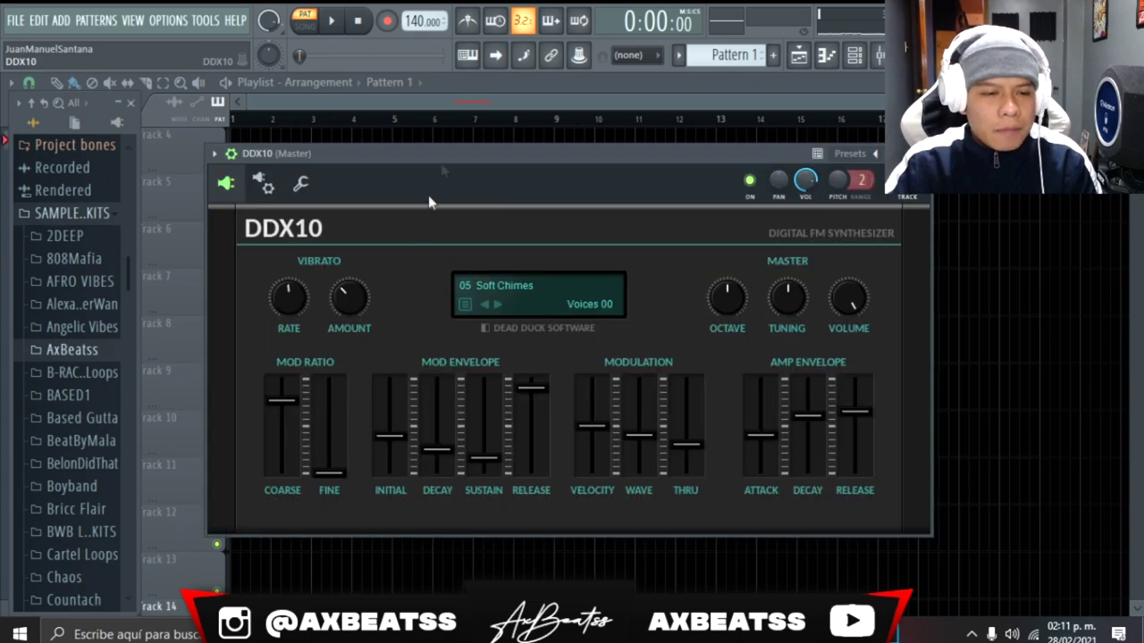
left_click_drag(409, 161, 500, 171)
left_click(595, 296)
left_click(563, 314)
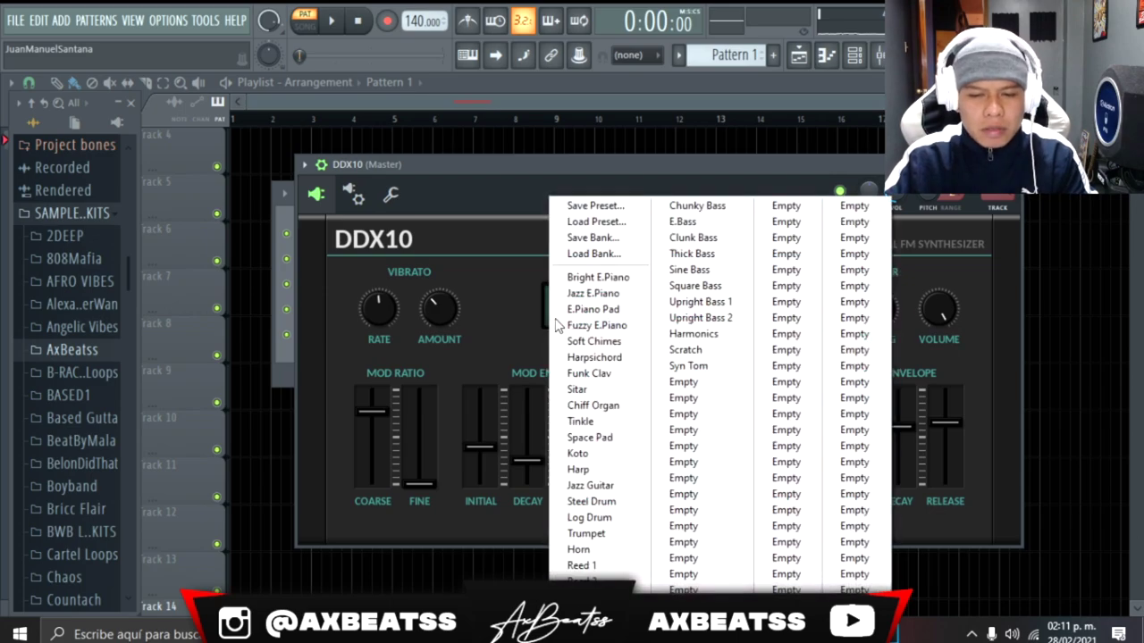
left_click(586, 278)
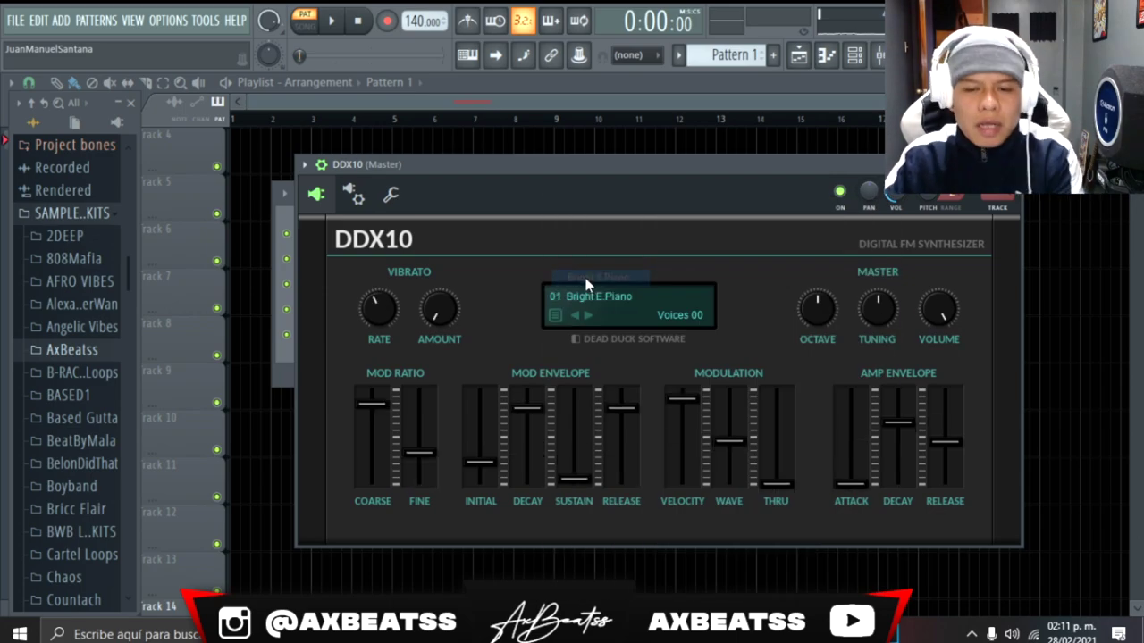
key("n")
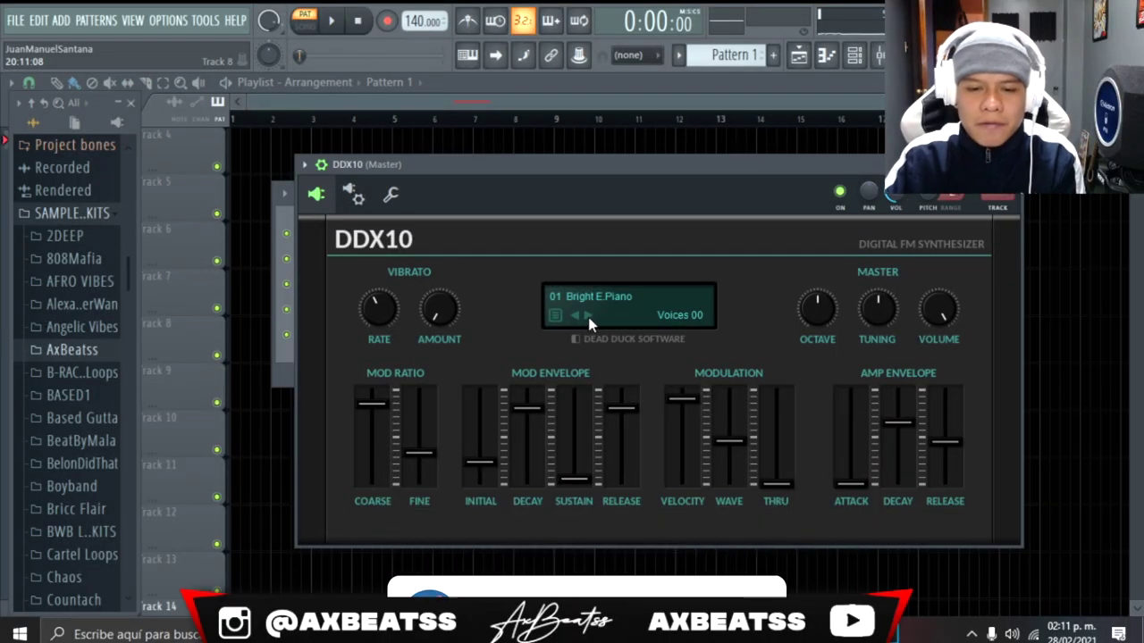
left_click(586, 316)
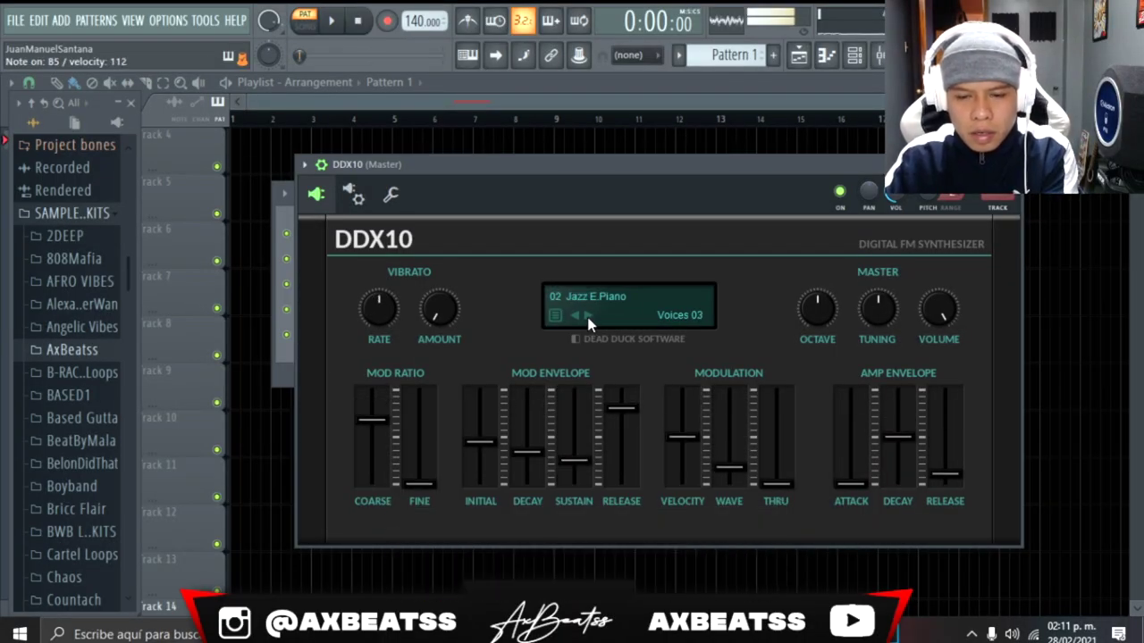
Audition the Space Pad and Trumpet presets in DDX10.
double_click(597, 296)
left_click(550, 314)
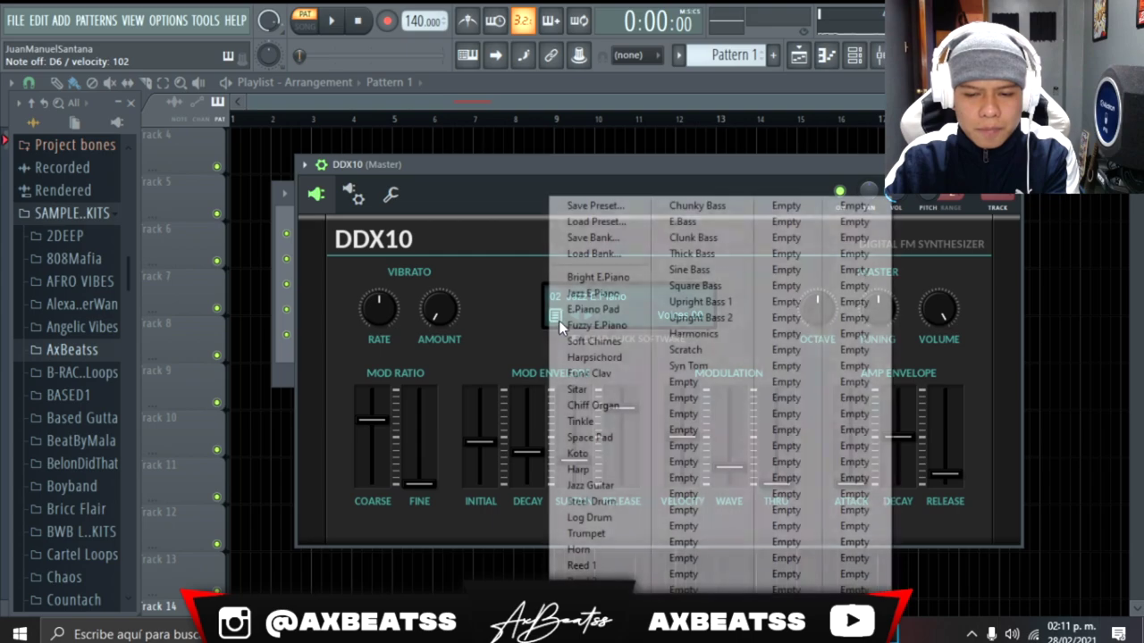
left_click(589, 438)
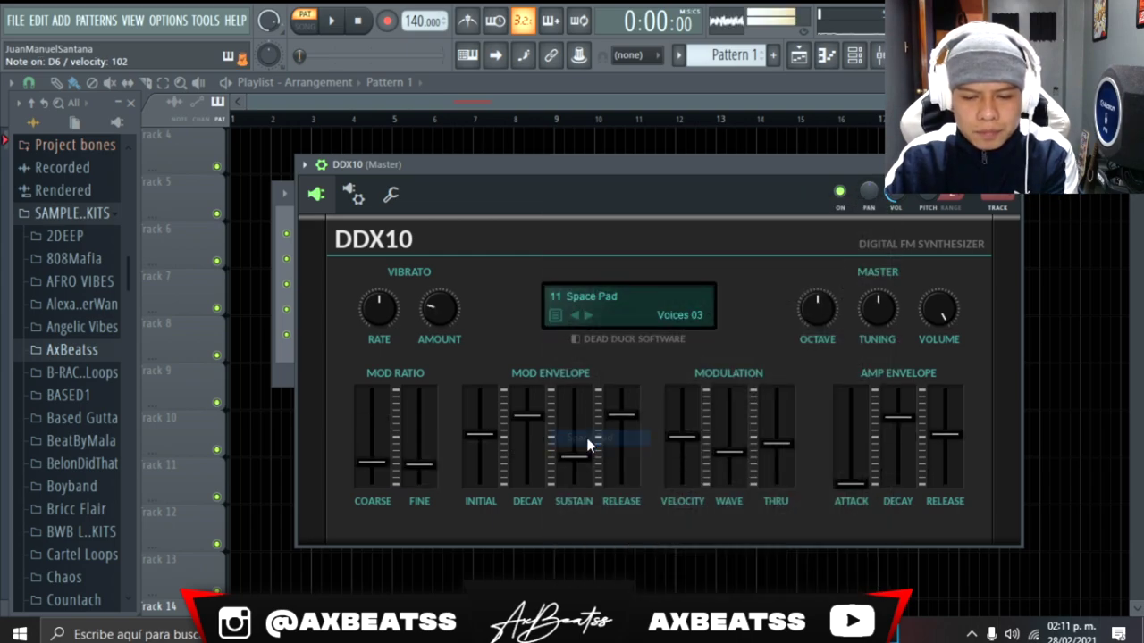
left_click(559, 318)
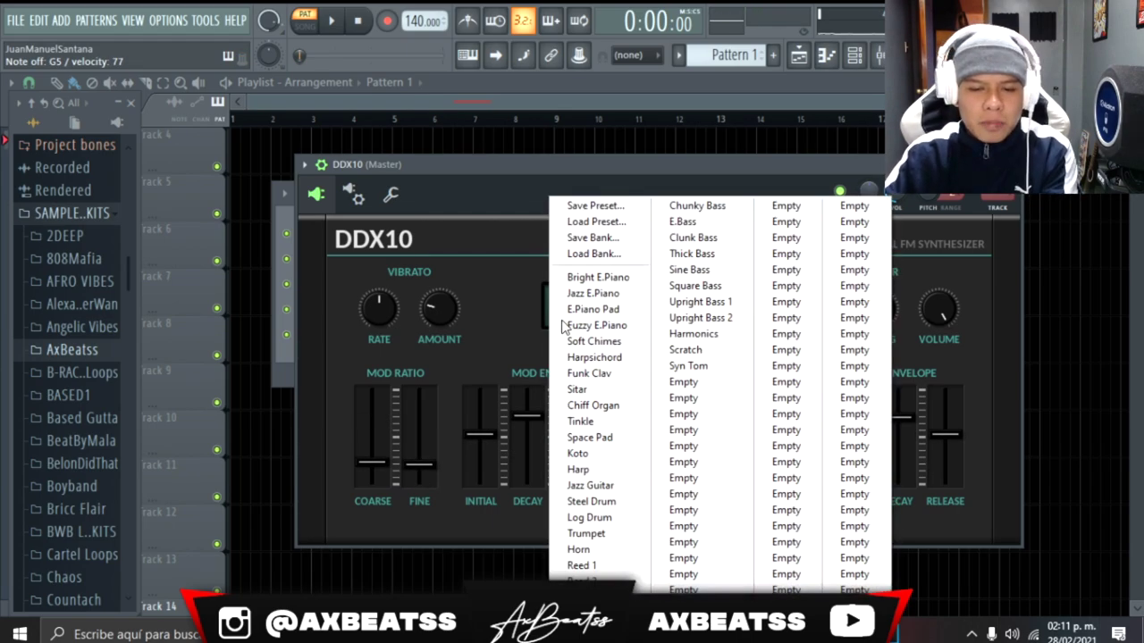
left_click(585, 535)
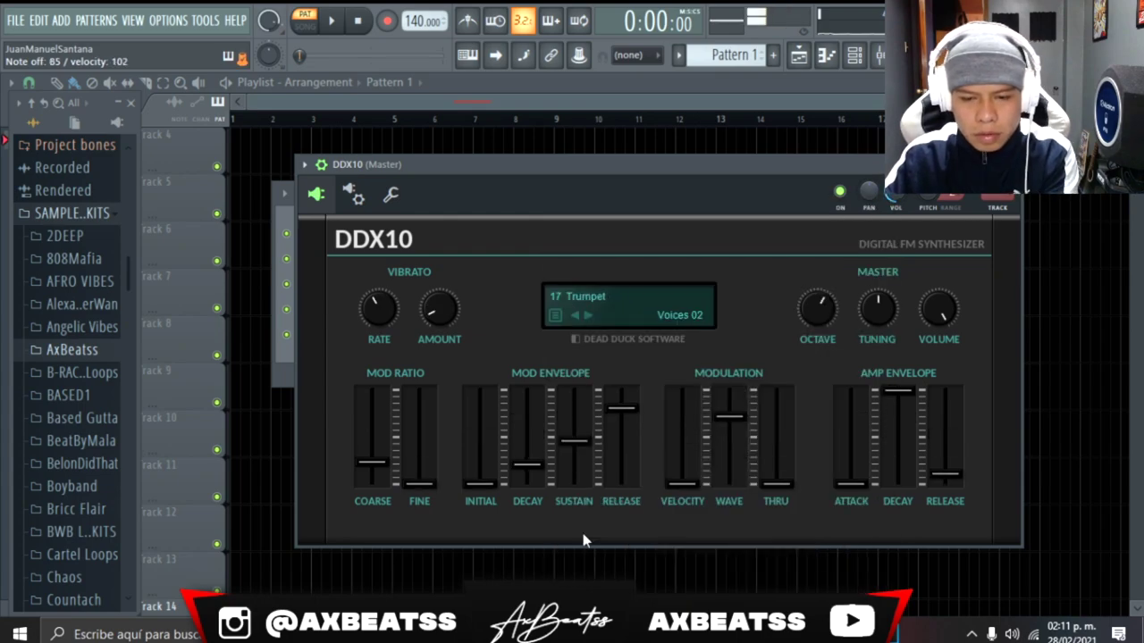
Audition the Chunky Bass preset in DDX10, return to Jazz E.Piano and advance to the following preset.
left_click(561, 320)
left_click(720, 208)
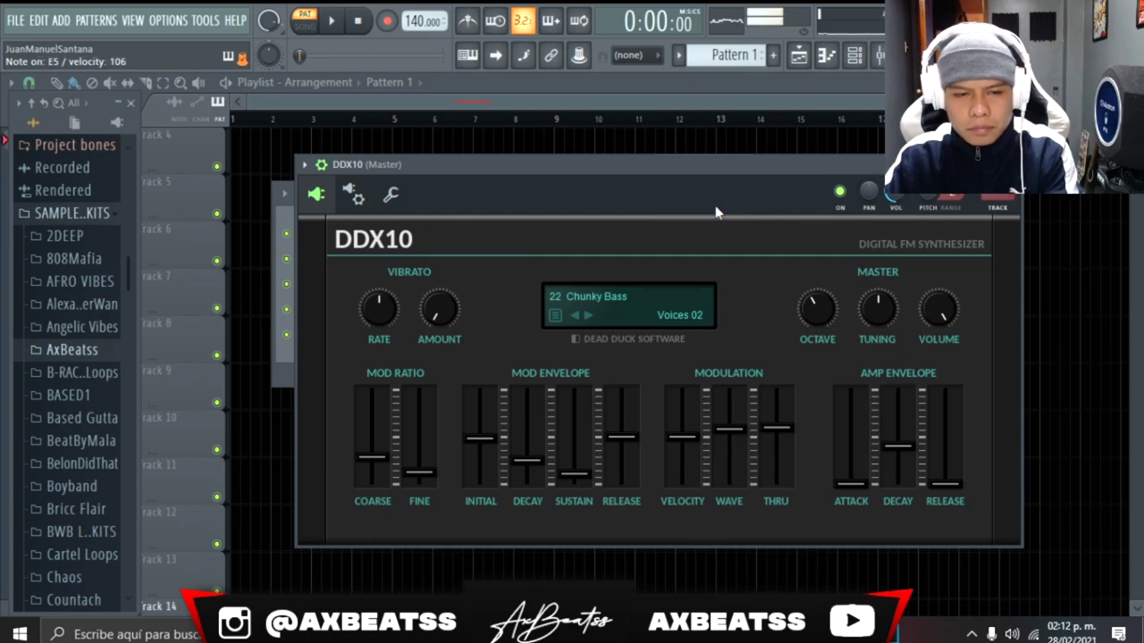
left_click(558, 316)
left_click(590, 293)
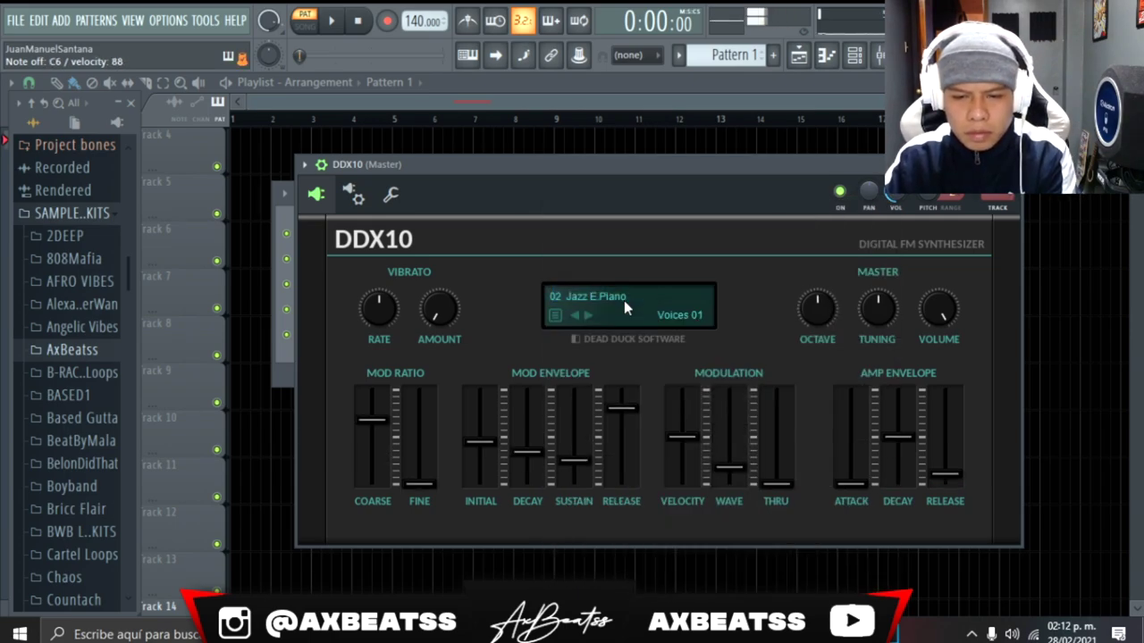
left_click(588, 317)
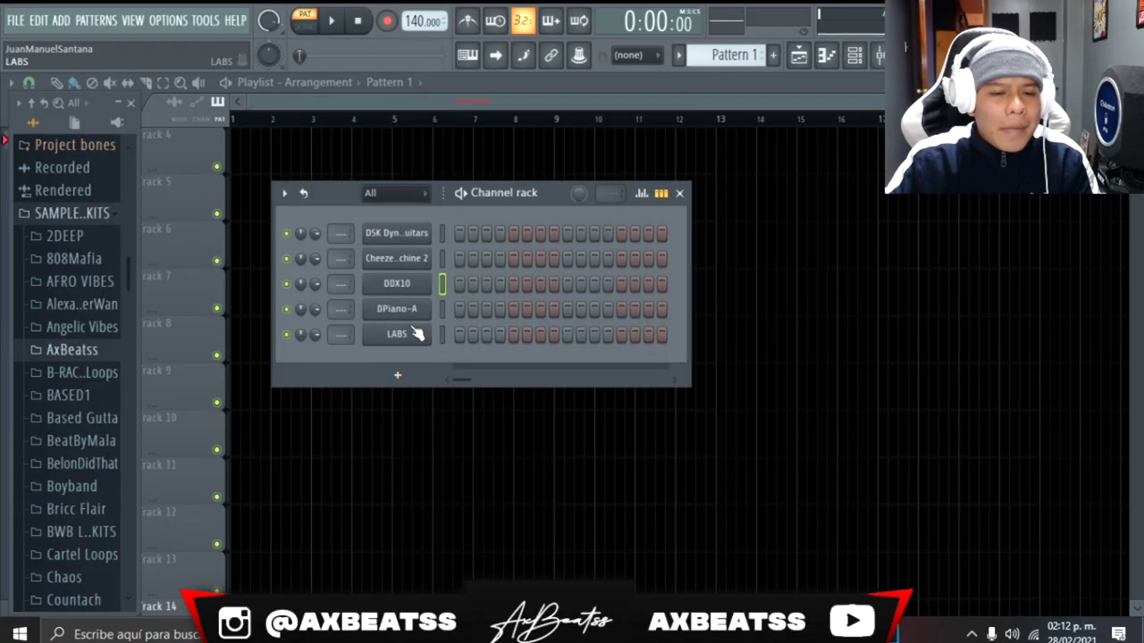
Open the DPiano-A plugin from the channel rack and reposition its window over the middle of the playlist.
left_click(413, 309)
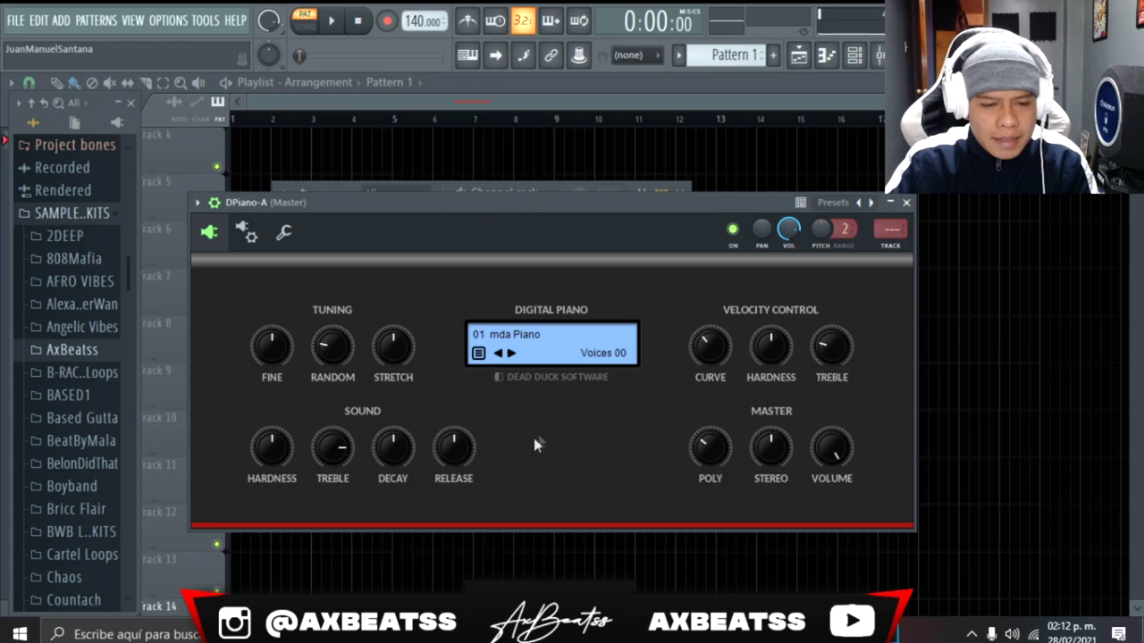
left_click_drag(411, 202, 624, 269)
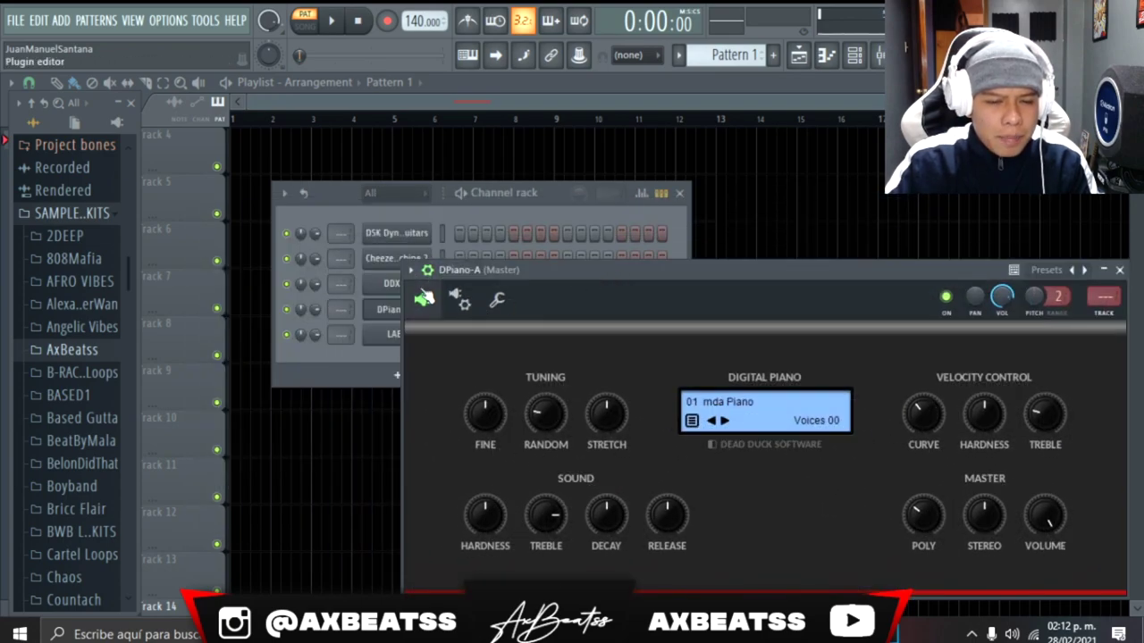
left_click_drag(533, 268, 467, 243)
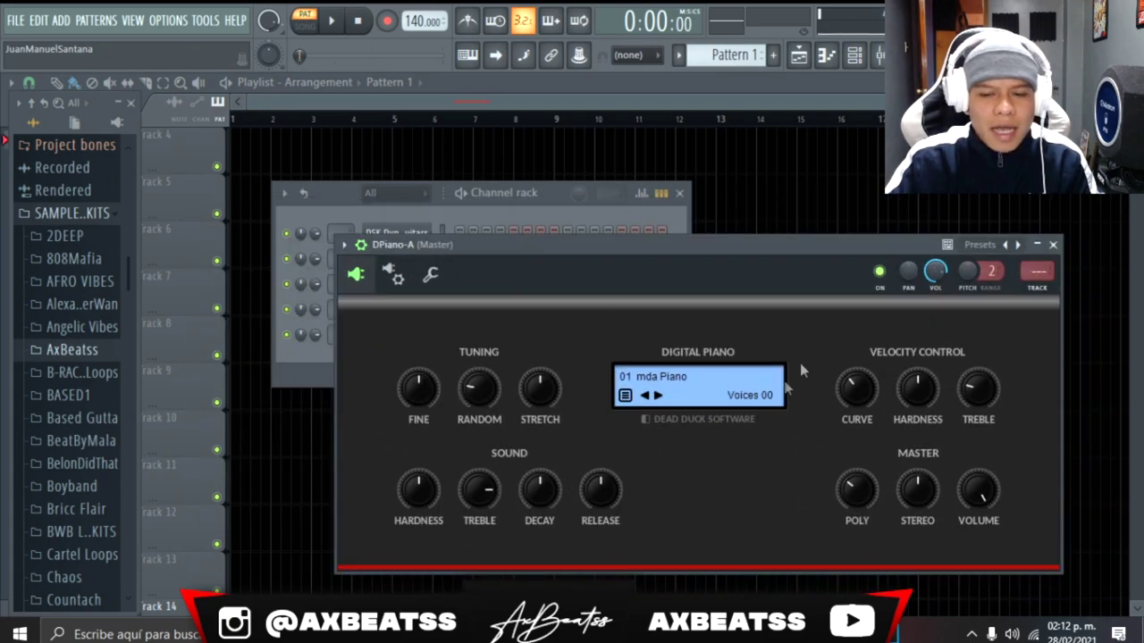
left_click_drag(545, 249, 515, 218)
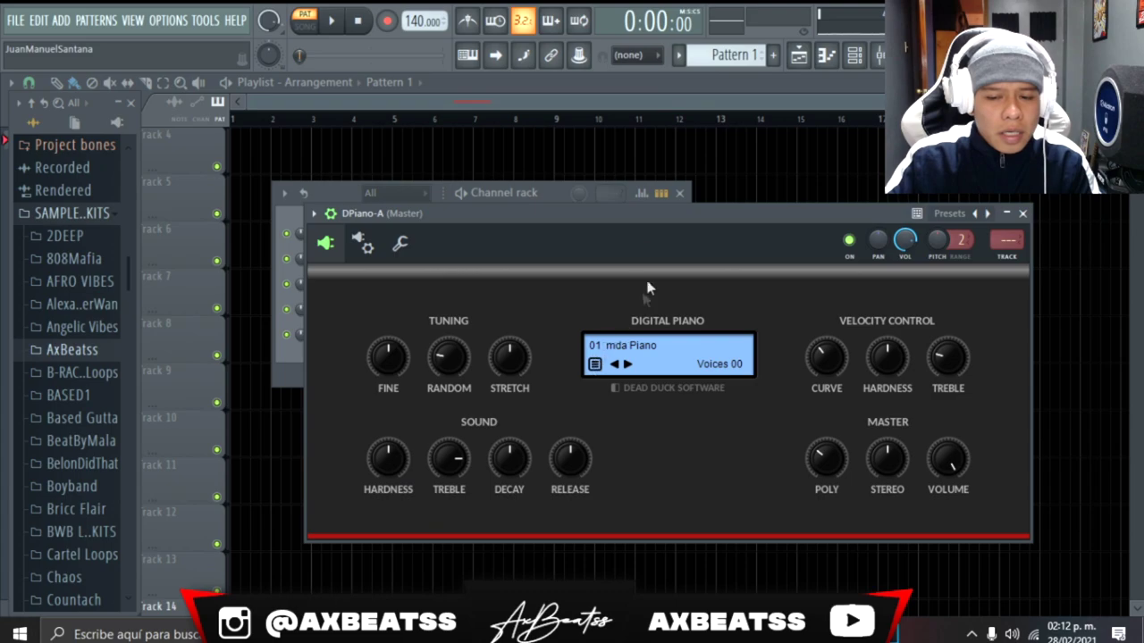
left_click_drag(625, 218, 576, 195)
Load and audition the empty preset in slot 09 of DPiano-A.
left_click(546, 340)
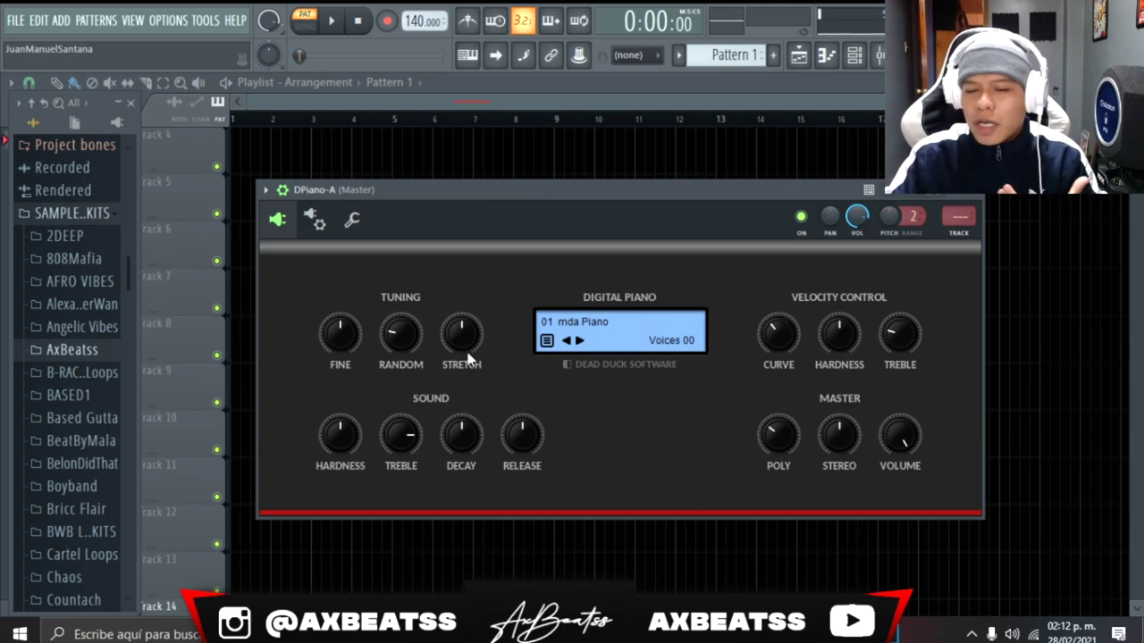
left_click(546, 342)
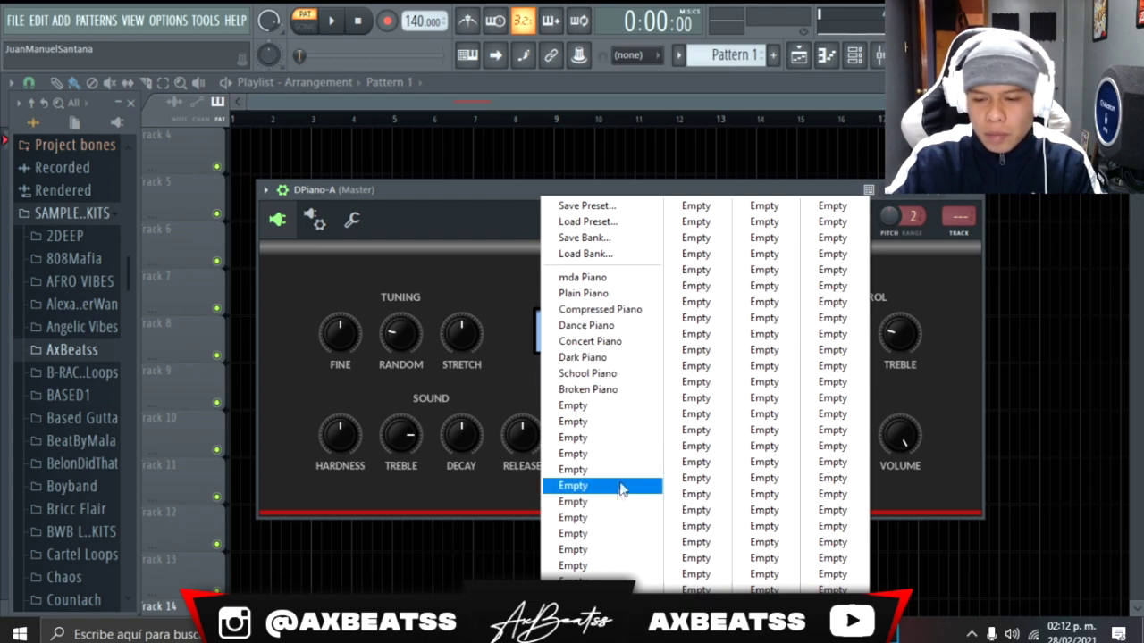
left_click(607, 407)
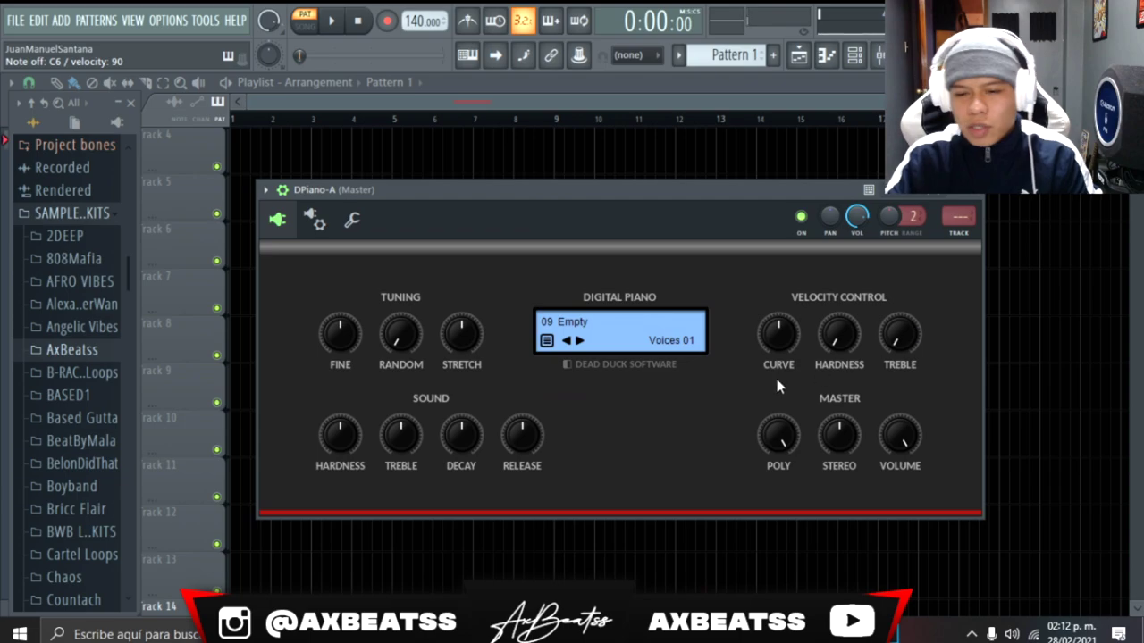
Audition the DPiano-A presets from mda Piano through Plain Piano and Compressed Piano to Dance Piano.
left_click(546, 342)
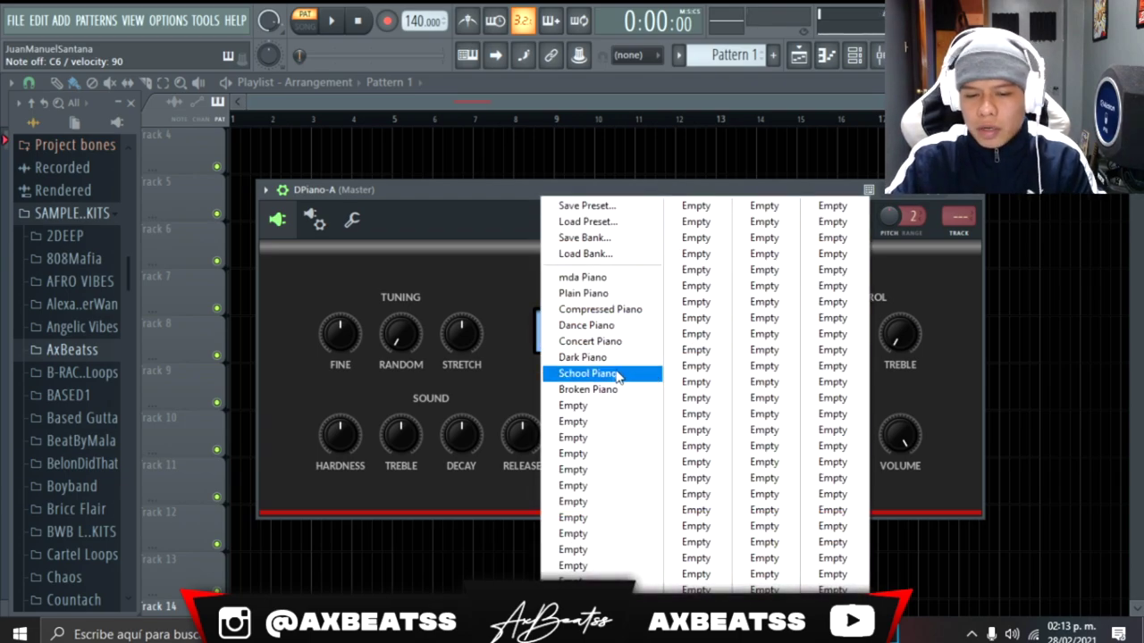
left_click(575, 276)
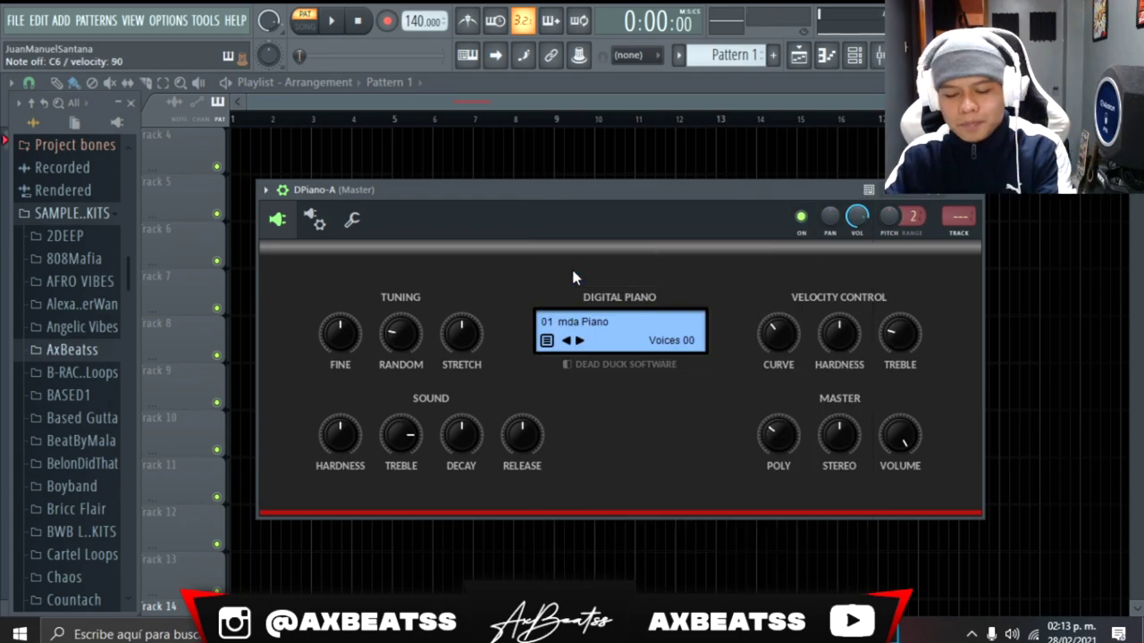
left_click(579, 341)
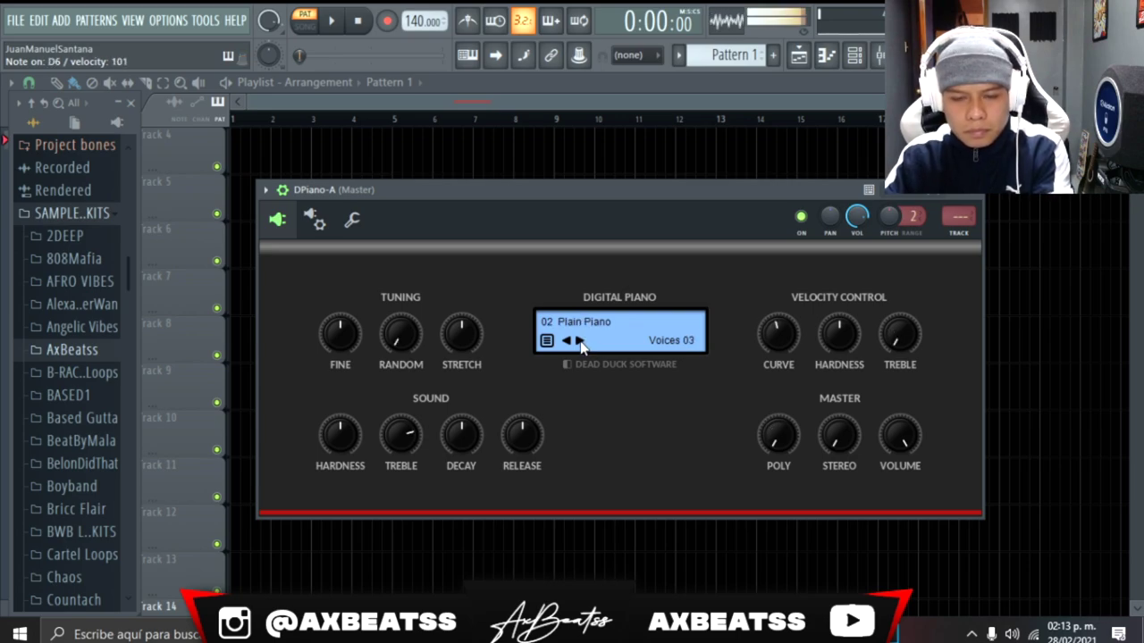
left_click(579, 340)
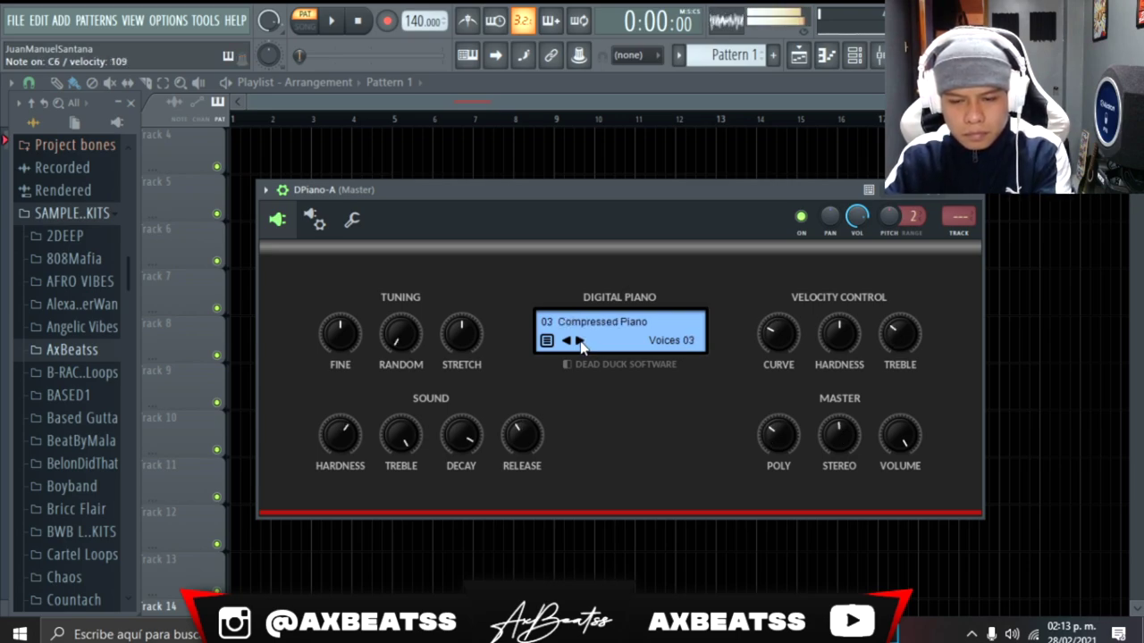
left_click(578, 340)
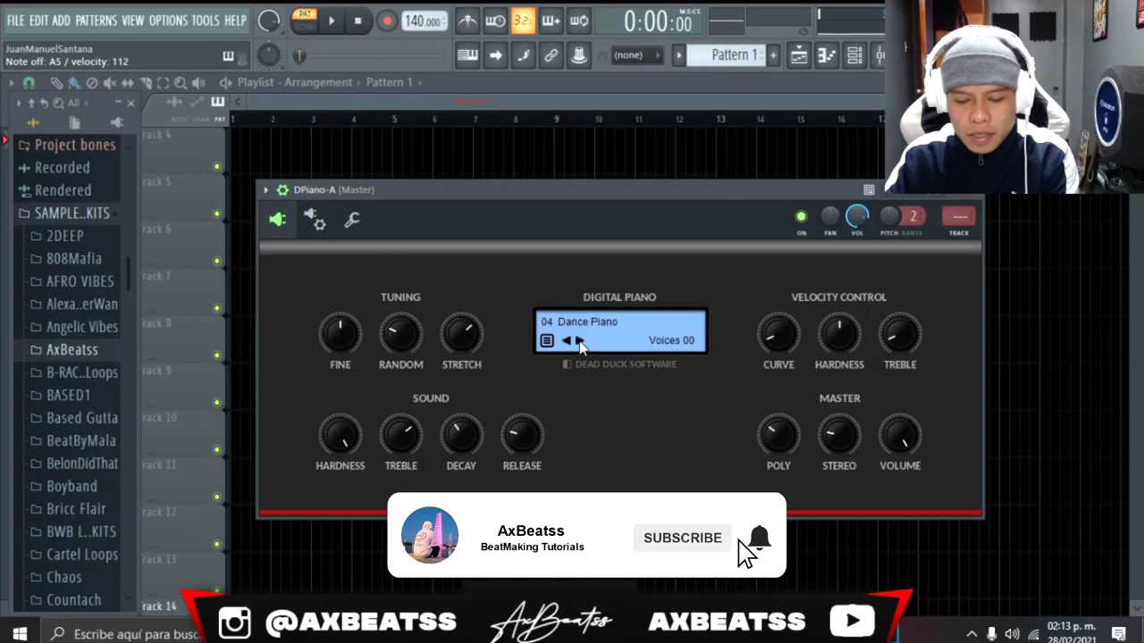
Audition the remaining DPiano-A presets from slot 05 through Dark Piano to School Piano, and close the plugin window.
left_click(579, 340)
left_click(579, 341)
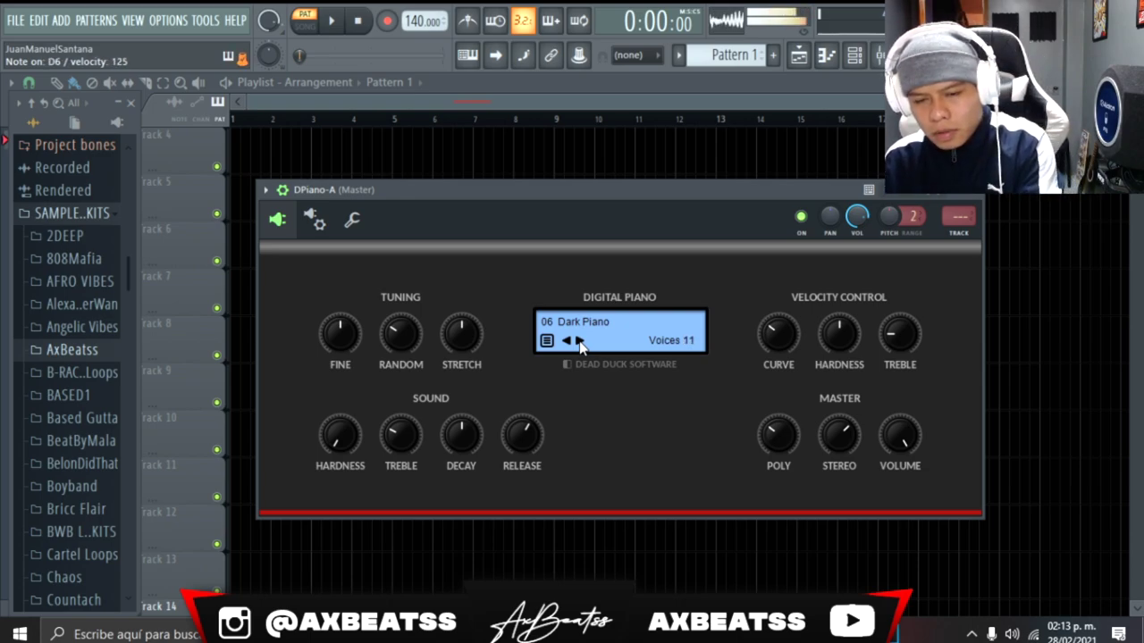
left_click(578, 341)
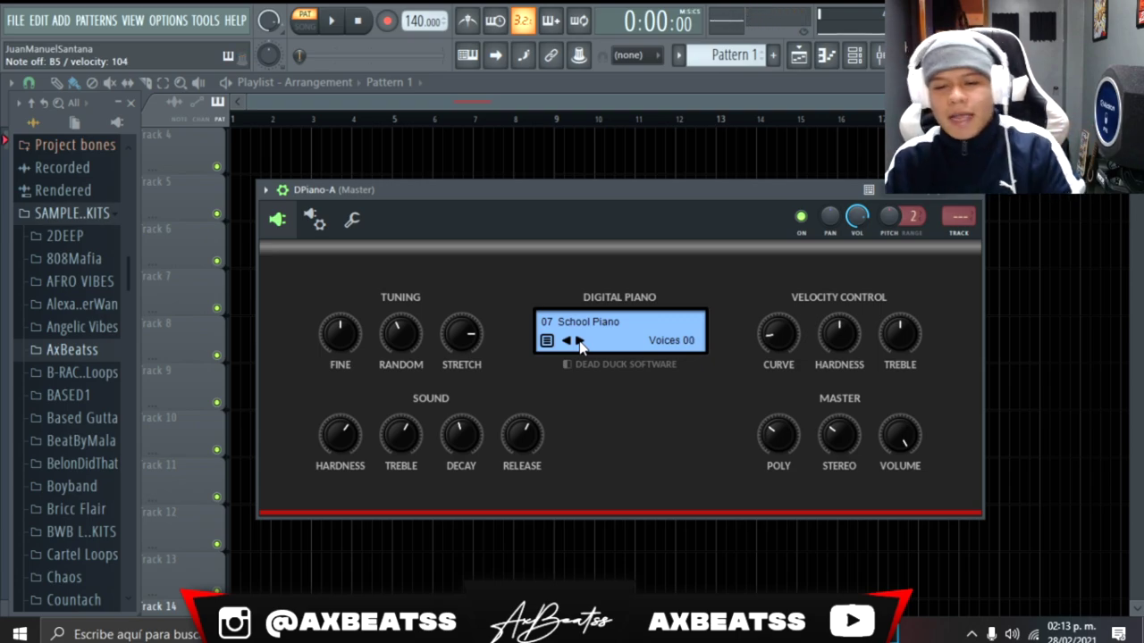
key("Escape")
left_click(408, 309)
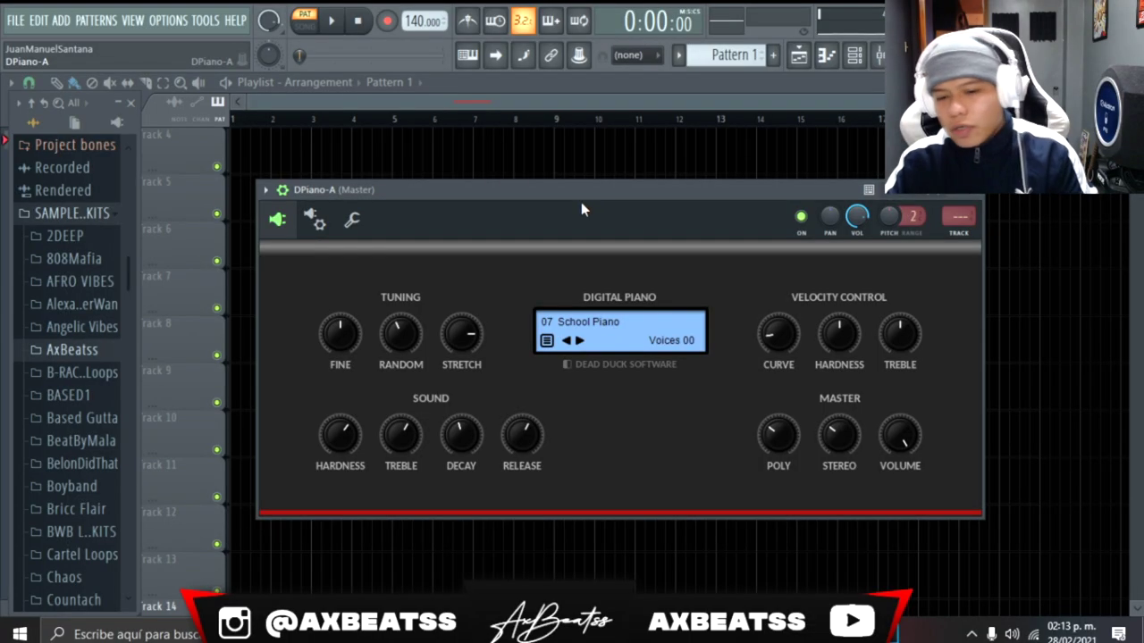
key("Escape")
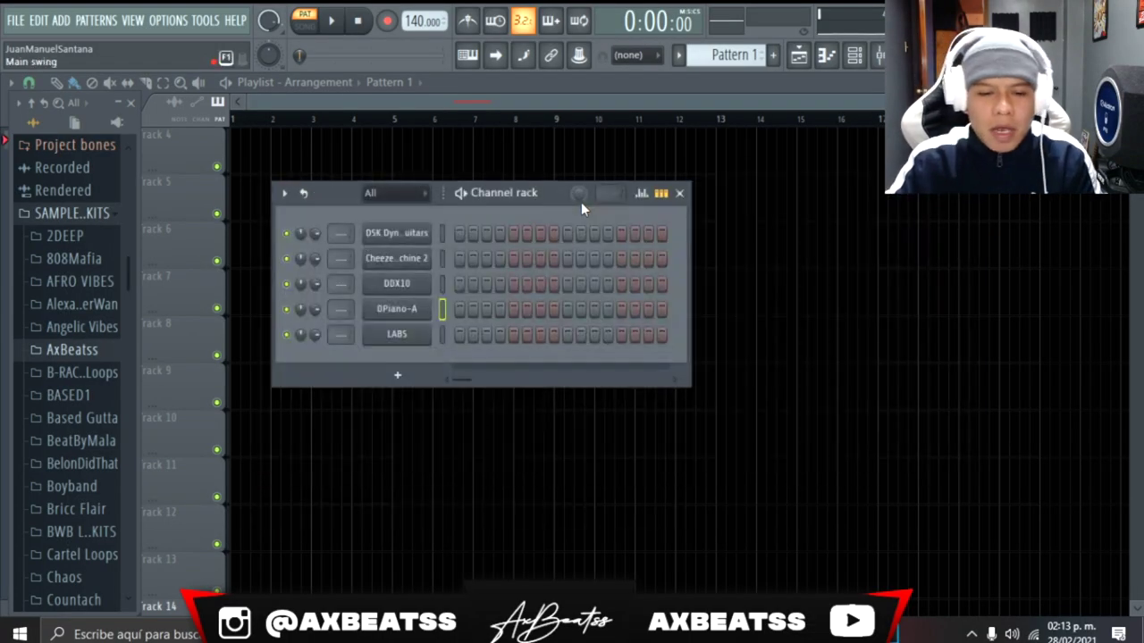
Open the LABS plugin from the channel rack and move its window up over the playlist so its keyboard shows.
left_click(399, 334)
left_click_drag(536, 265, 588, 121)
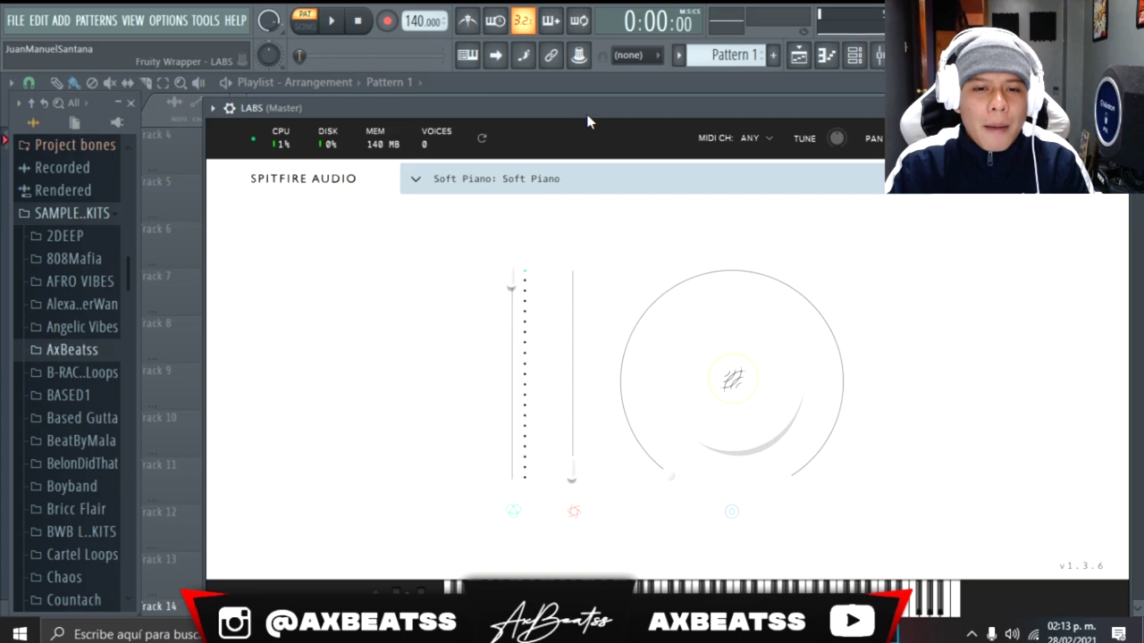
left_click_drag(588, 121, 574, 100)
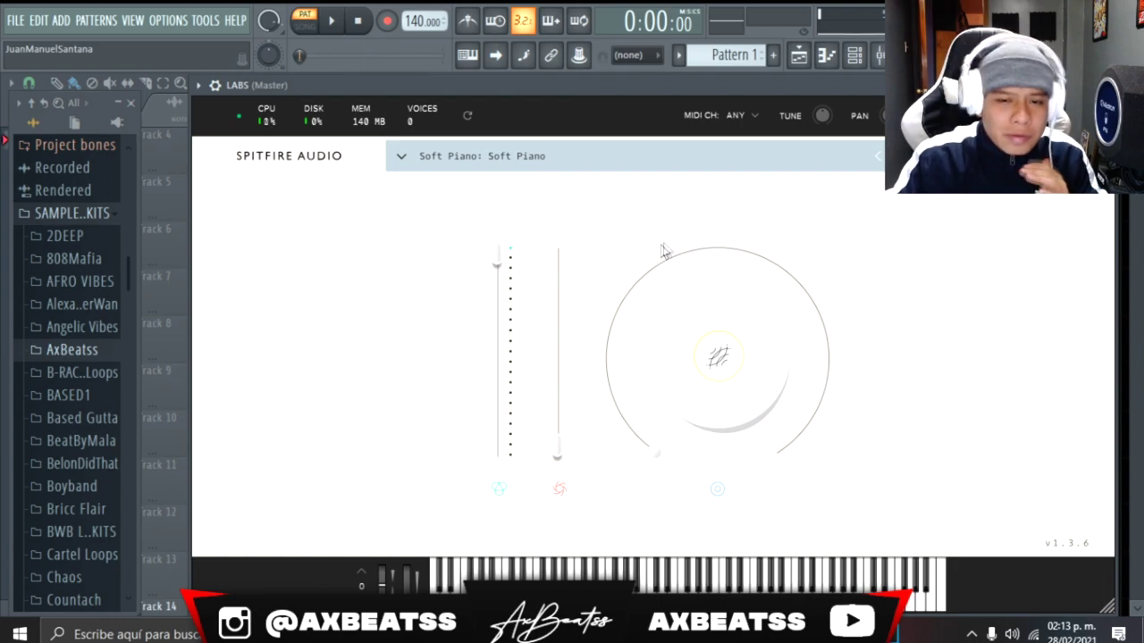
Browse the LABS preset library and load the 01 Granular Piano preset from Modular Pianos to audition it.
left_click(487, 159)
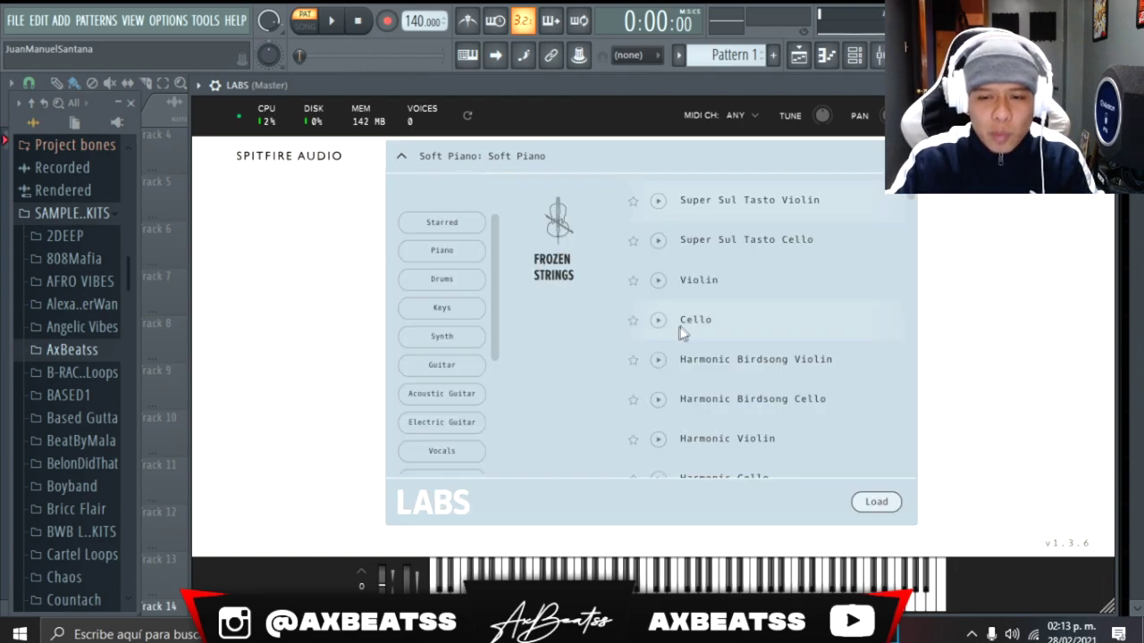
scroll(679, 329, "down", 10)
scroll(680, 325, "down", 10)
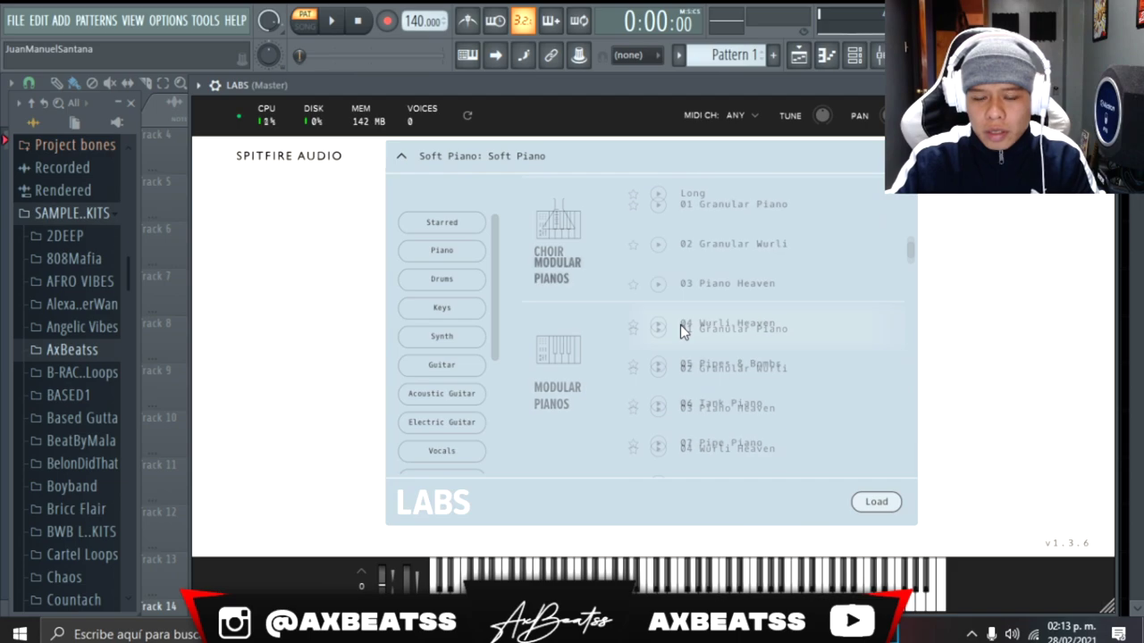
scroll(680, 329, "up", 10)
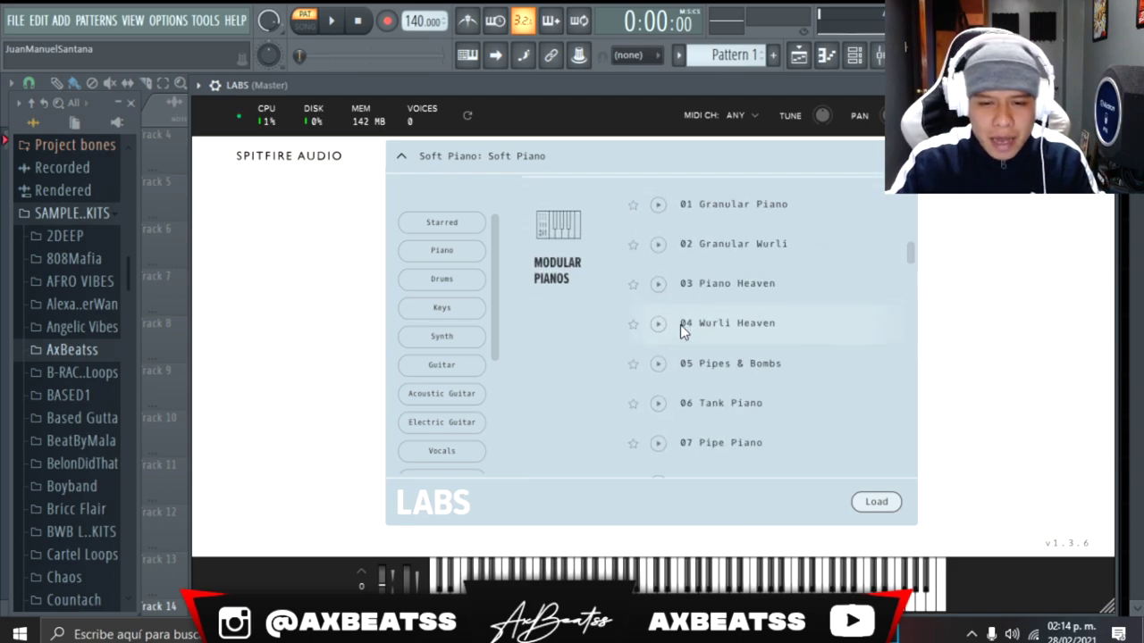
scroll(643, 327, "up", 5)
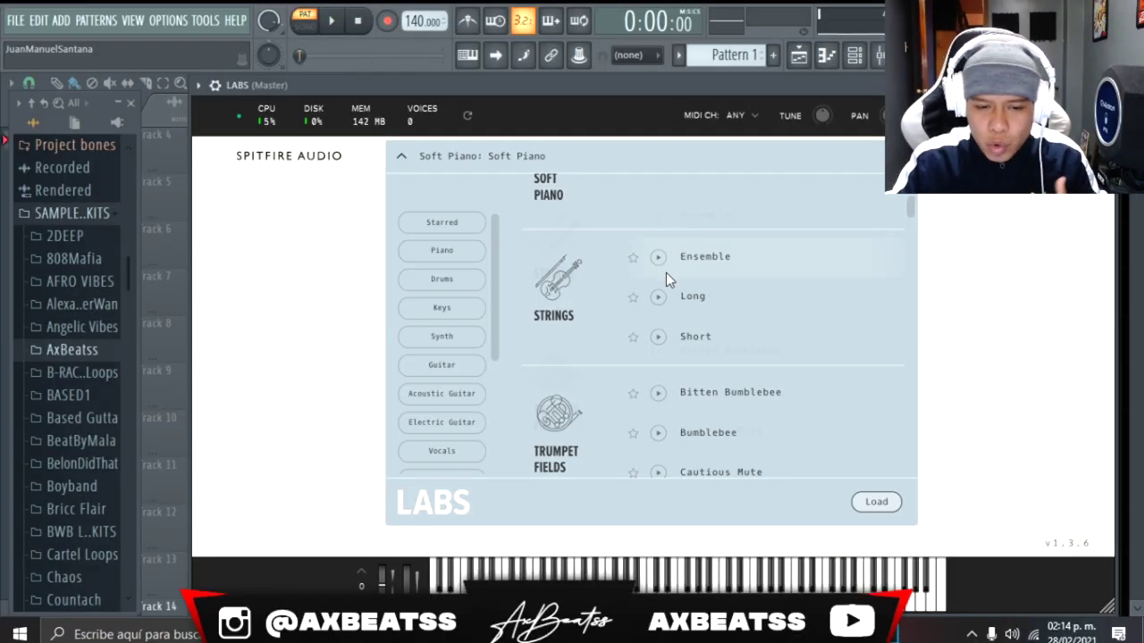
scroll(668, 275, "down", 10)
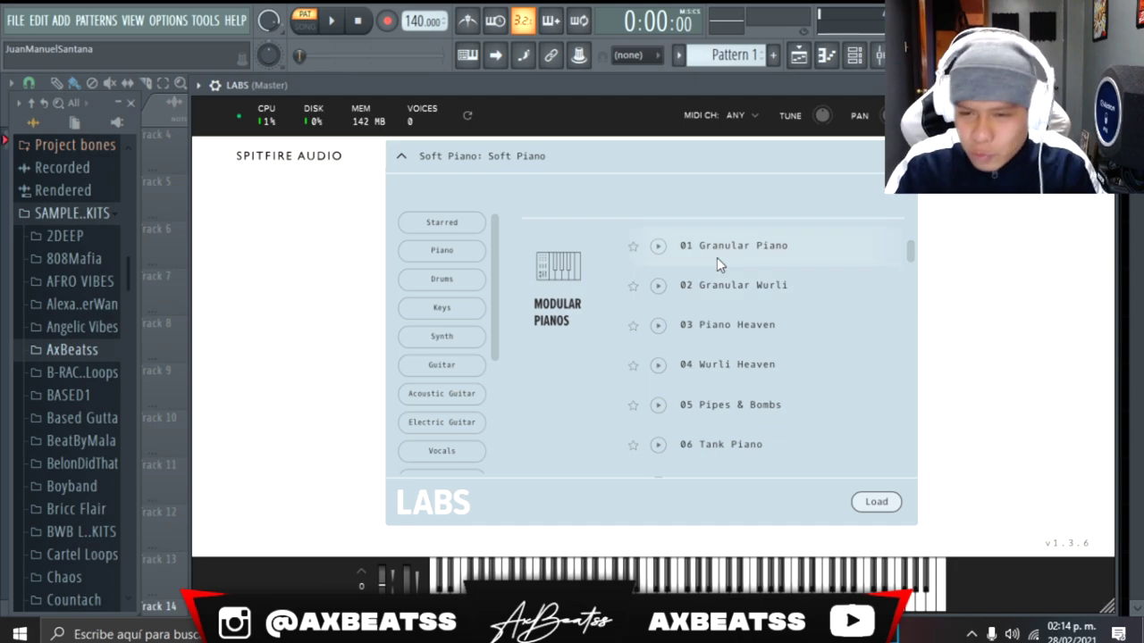
double_click(715, 253)
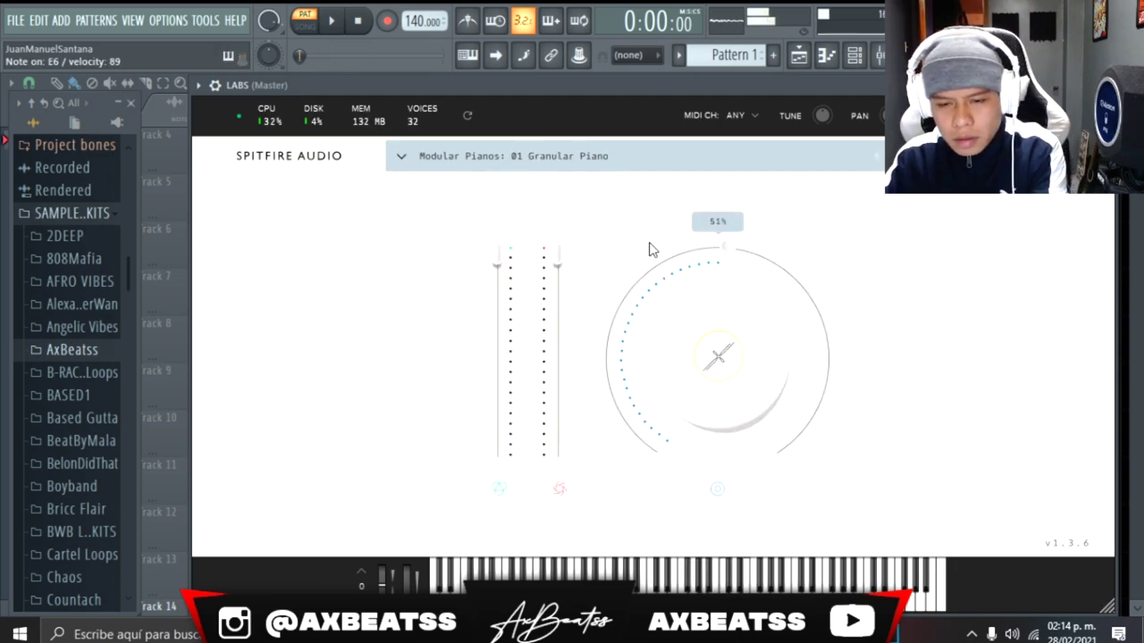
Load and audition the Cool preset from Scary Strings in LABS.
left_click(545, 155)
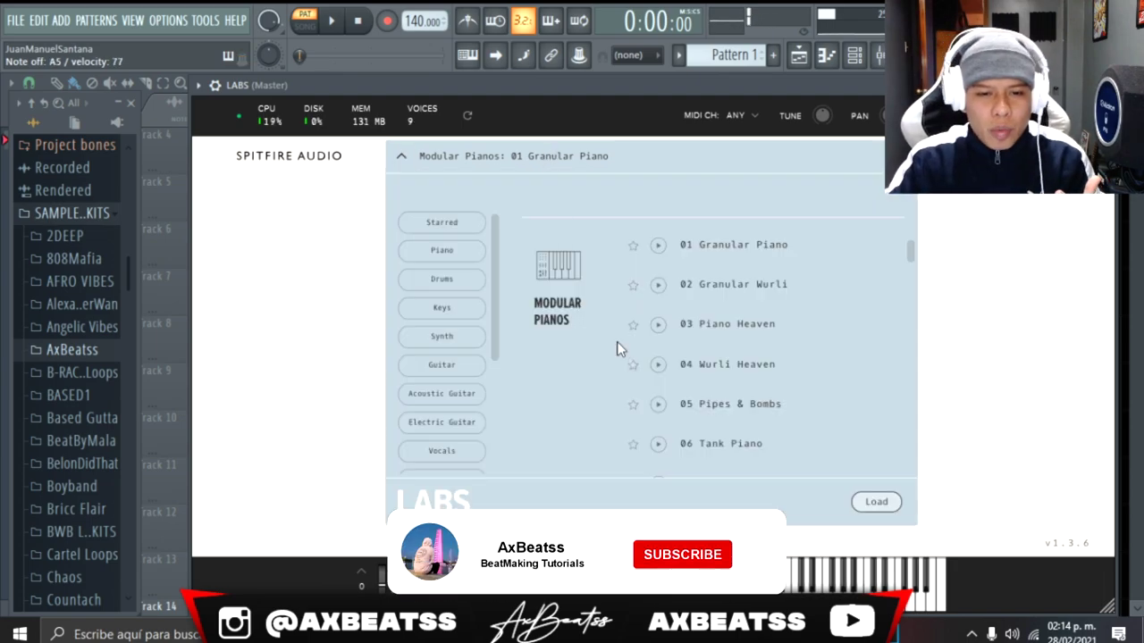
left_click_drag(908, 250, 907, 272)
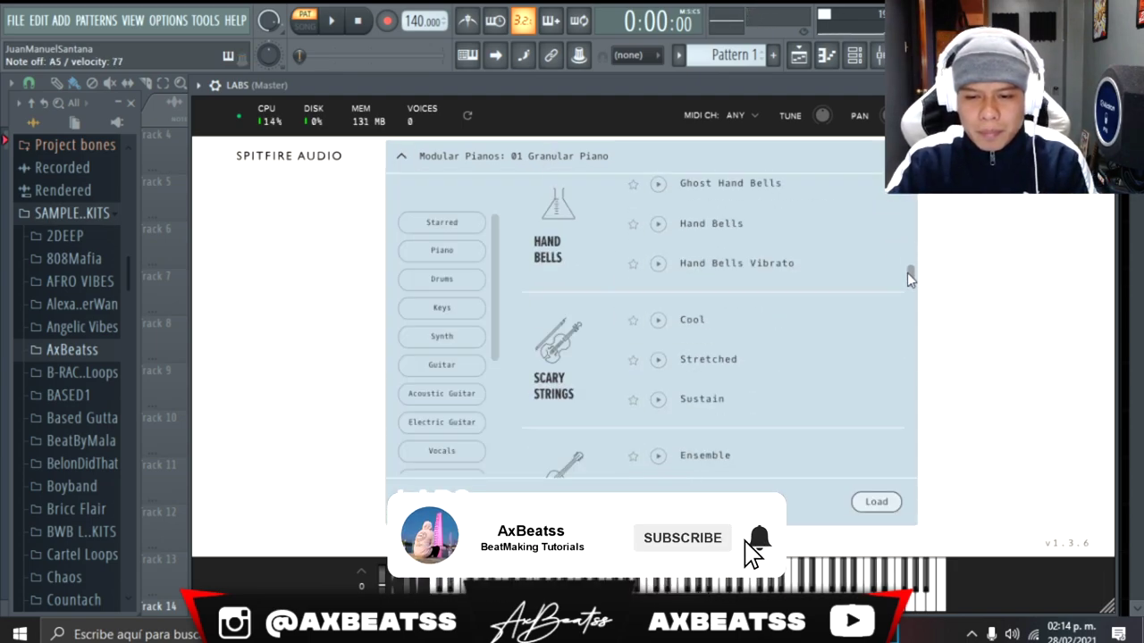
left_click(683, 322)
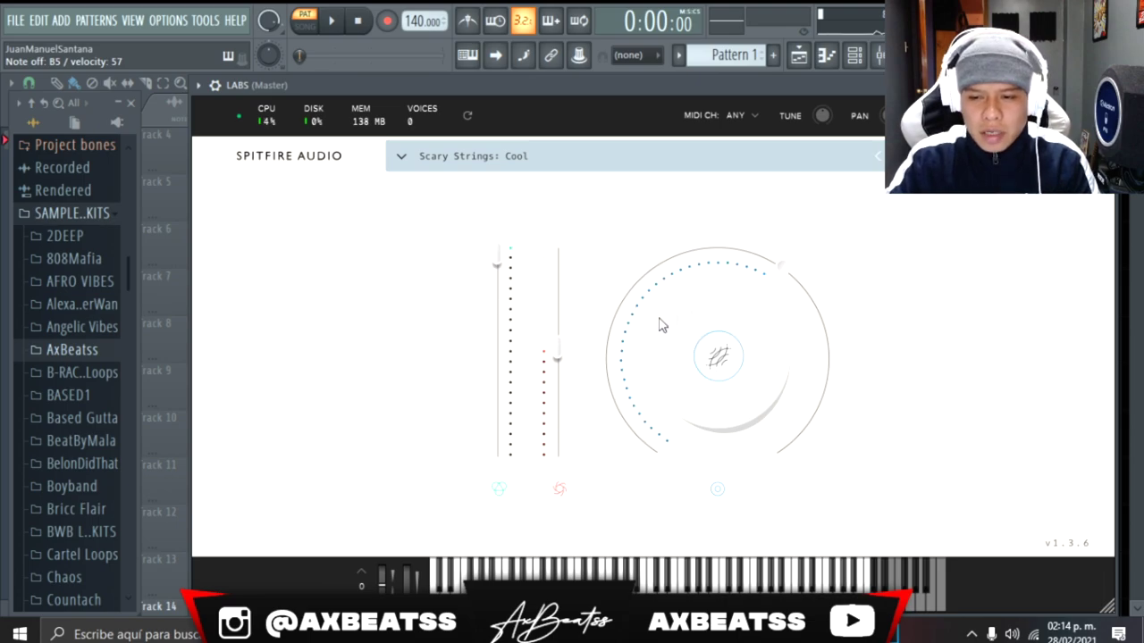
Raise the Scary Strings preset's Dynamics to 100% and Reverb to maximum, and switch the large knob to control Attack.
left_click_drag(556, 359, 561, 229)
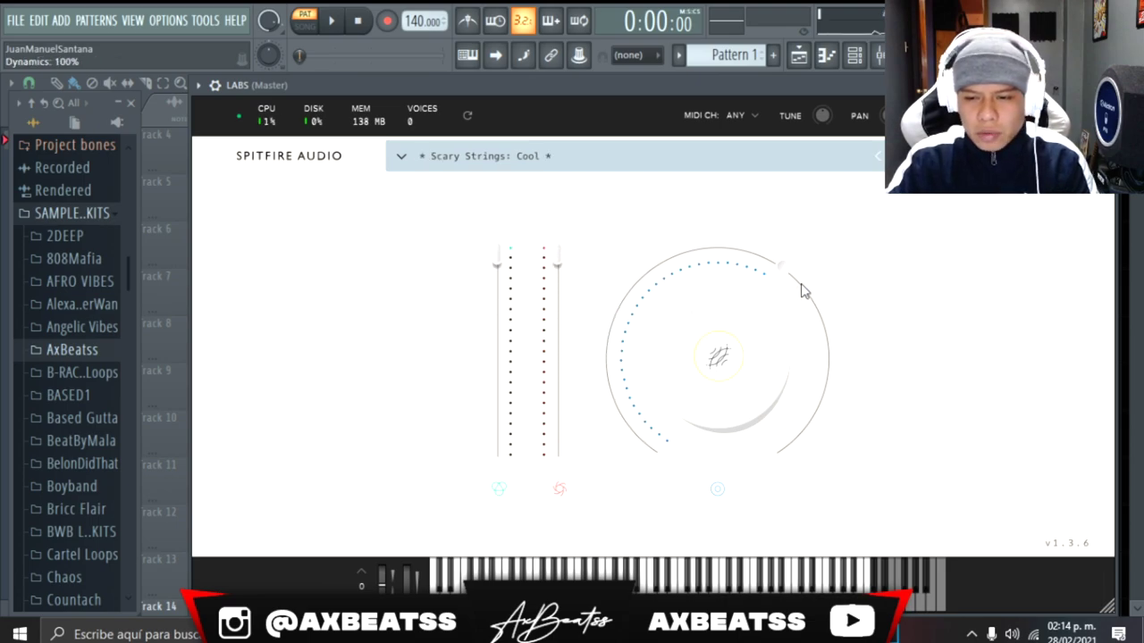
mouse_move(790, 277)
left_click_drag(790, 277, 770, 483)
mouse_move(753, 352)
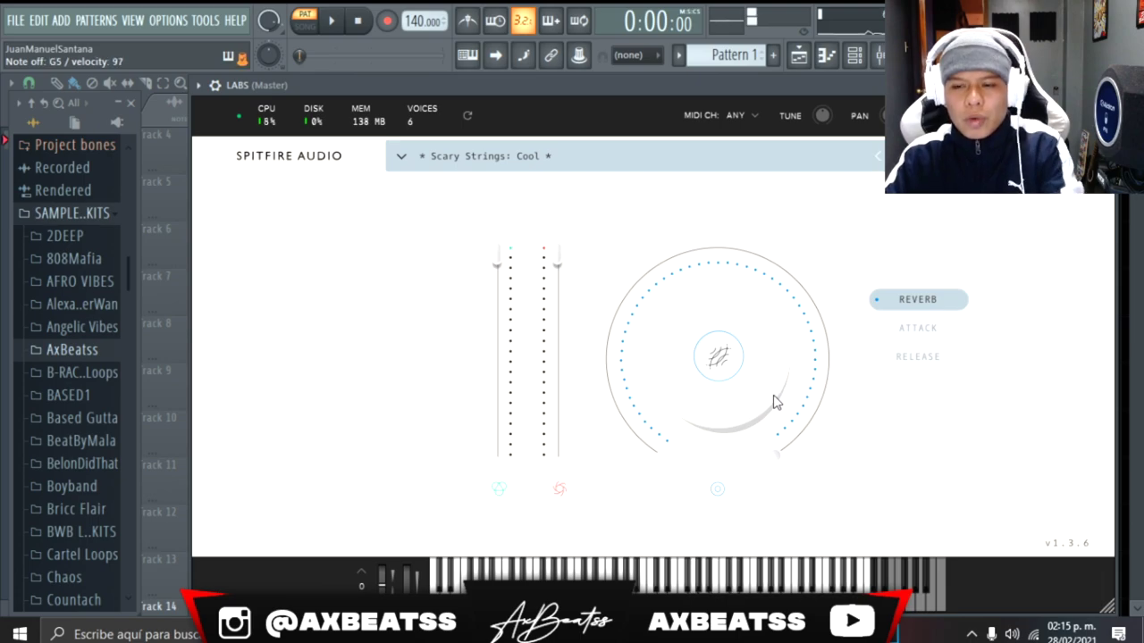
left_click(896, 331)
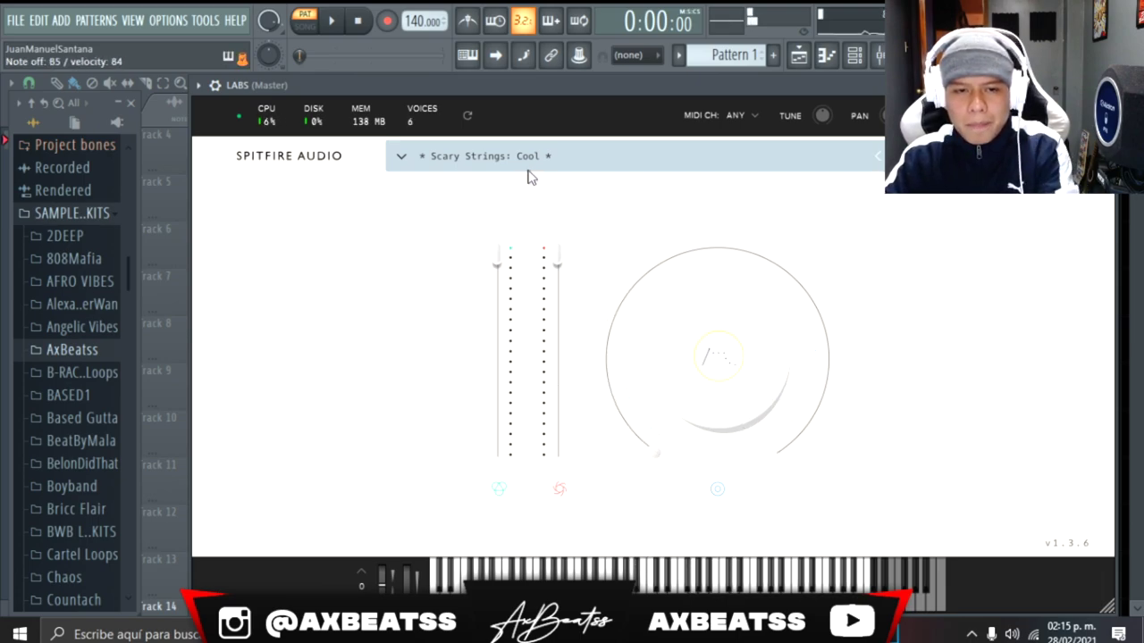
Audition the Moon Guitar Ensemble preset with the Dynamics slider at maximum, and load Moon Guitar 02.
left_click(492, 156)
scroll(738, 372, "down", 3)
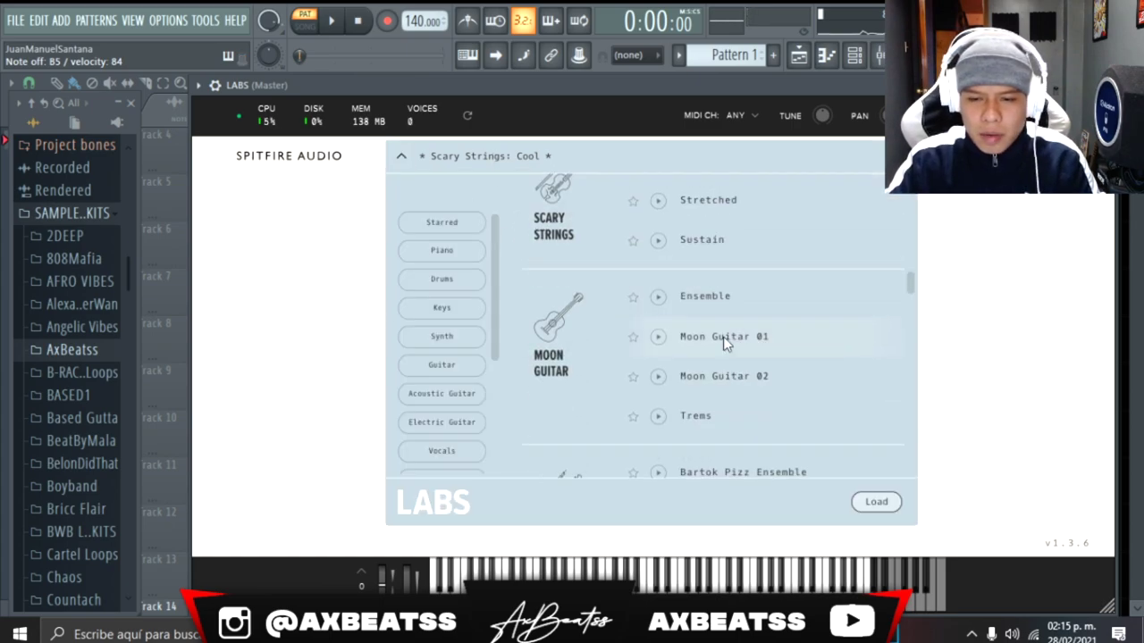
left_click(703, 296)
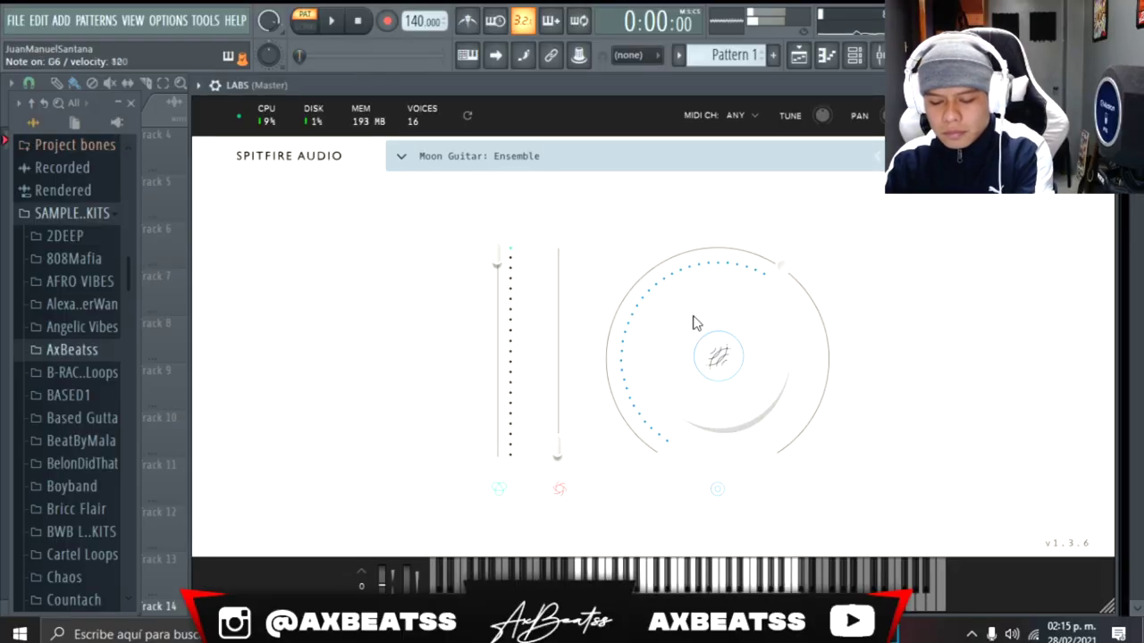
left_click_drag(568, 459, 554, 248)
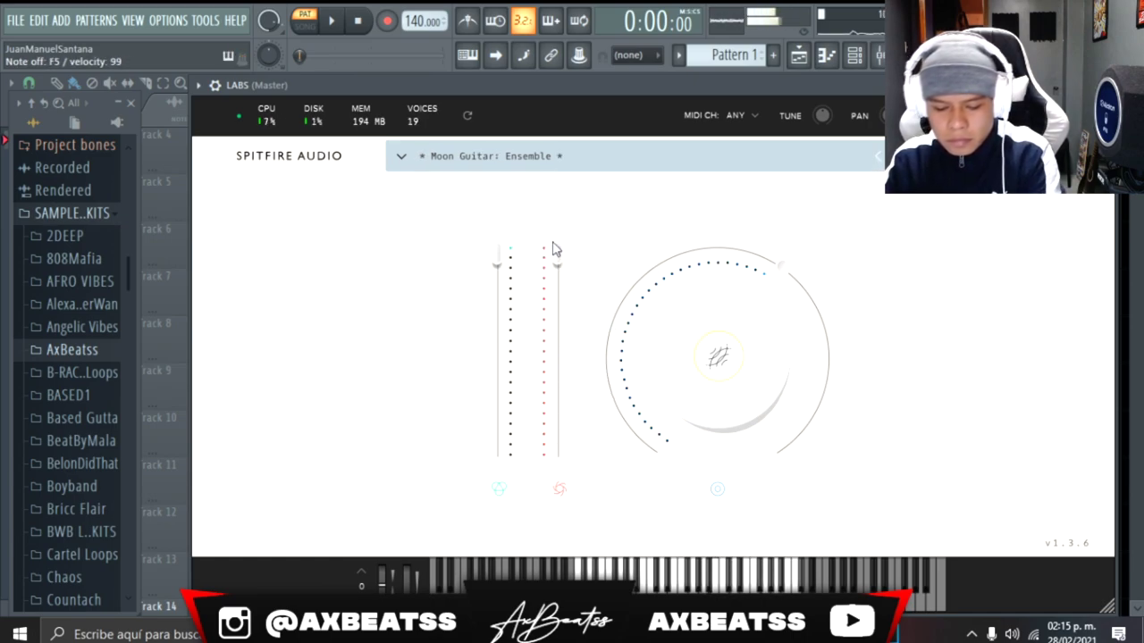
left_click(509, 153)
left_click(708, 384)
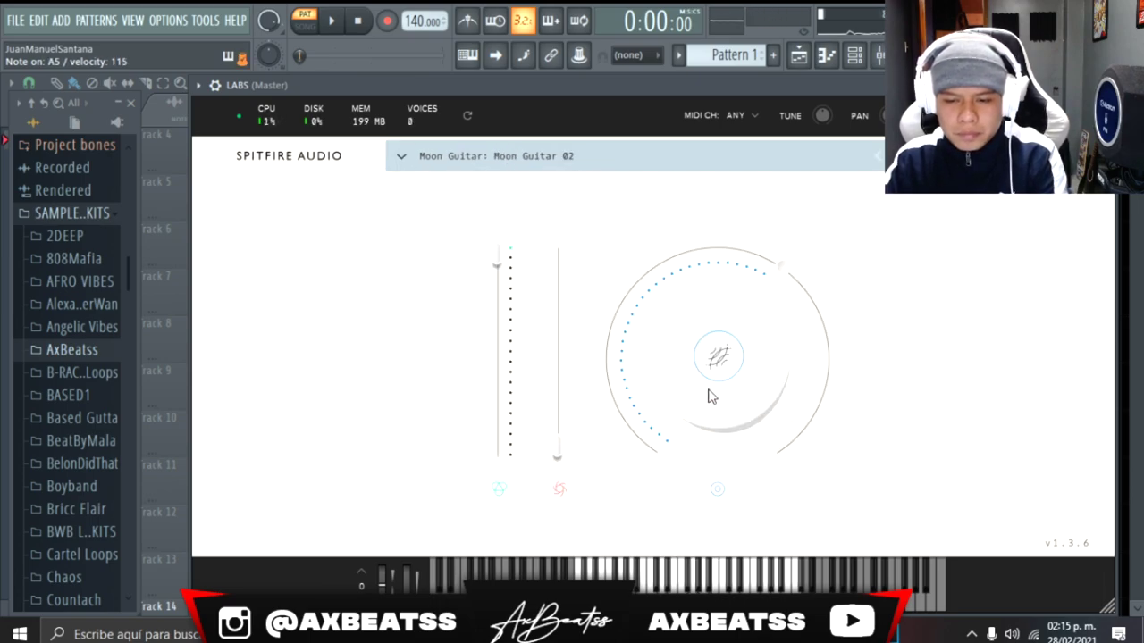
Look through the LABS presets from Strings 2 to Granular Whalesong, and close the plugin window.
left_click(510, 154)
scroll(693, 323, "down", 2)
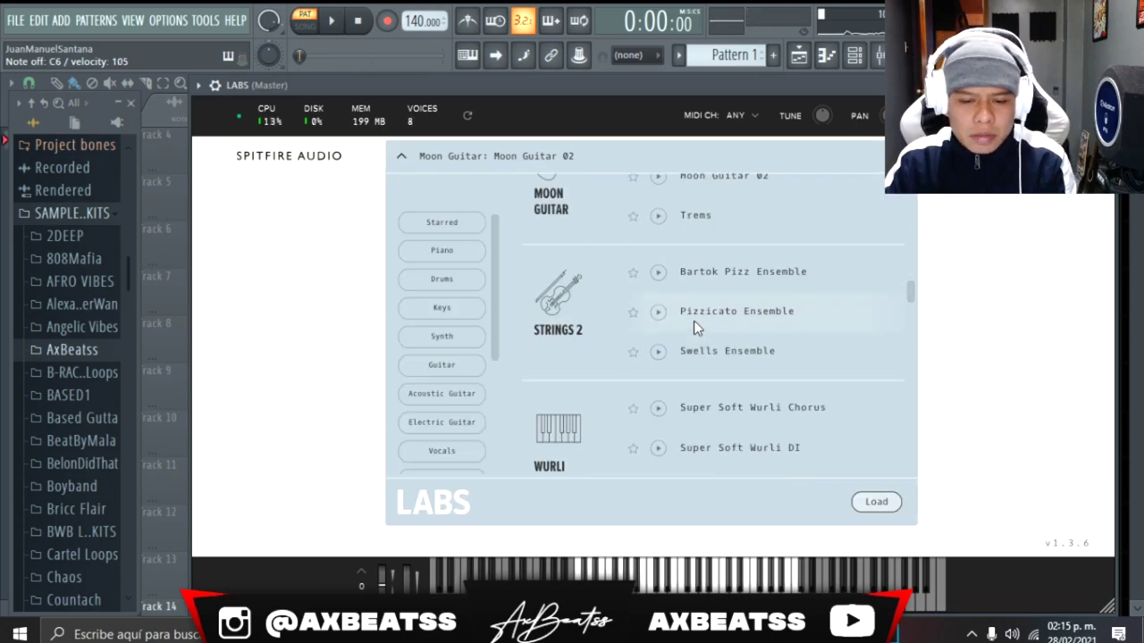
scroll(693, 321, "down", 4)
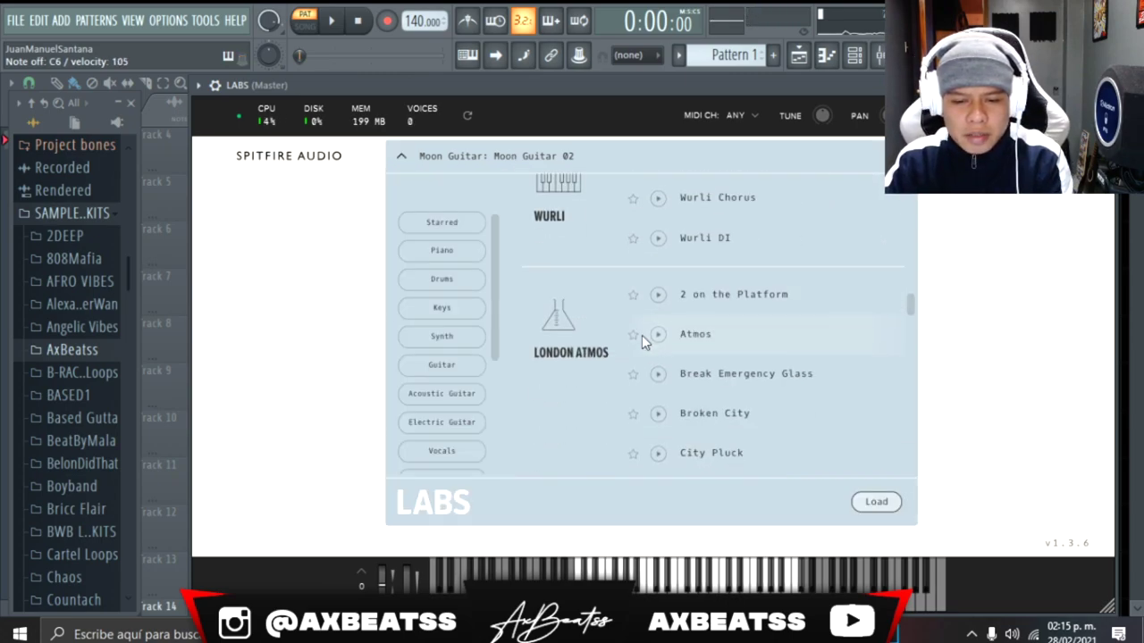
scroll(630, 331, "down", 5)
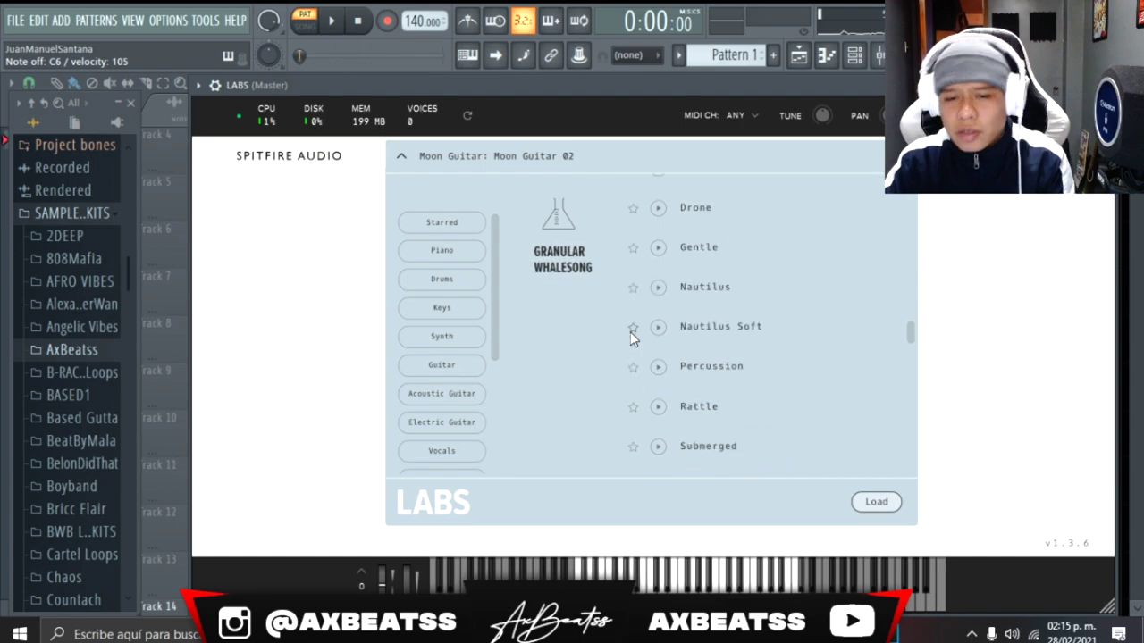
scroll(630, 329, "down", 1)
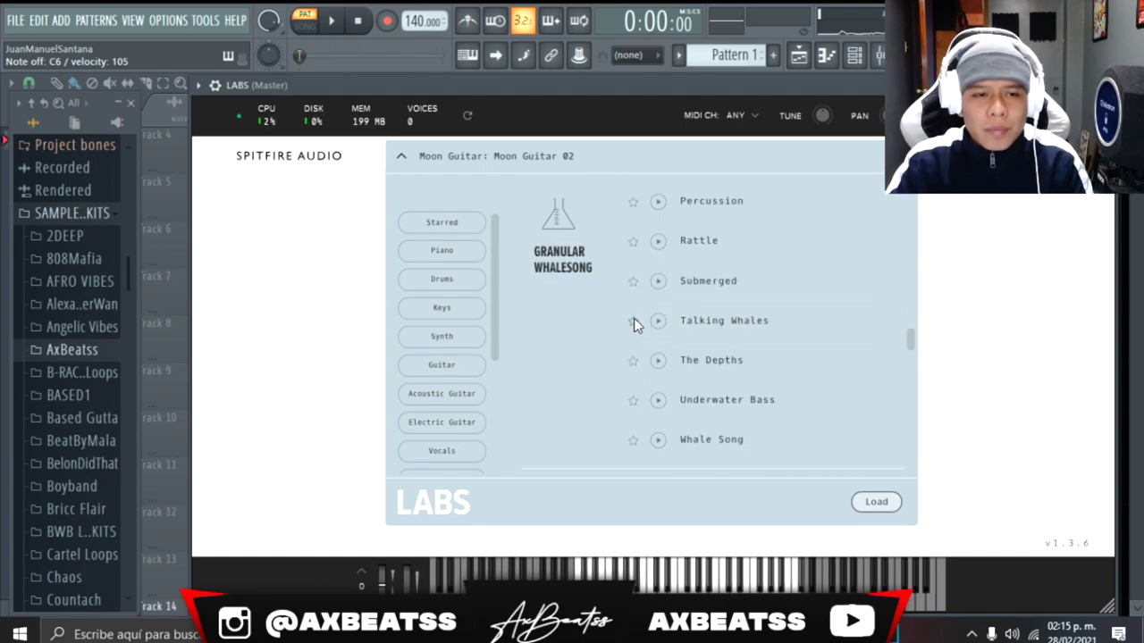
key("Escape")
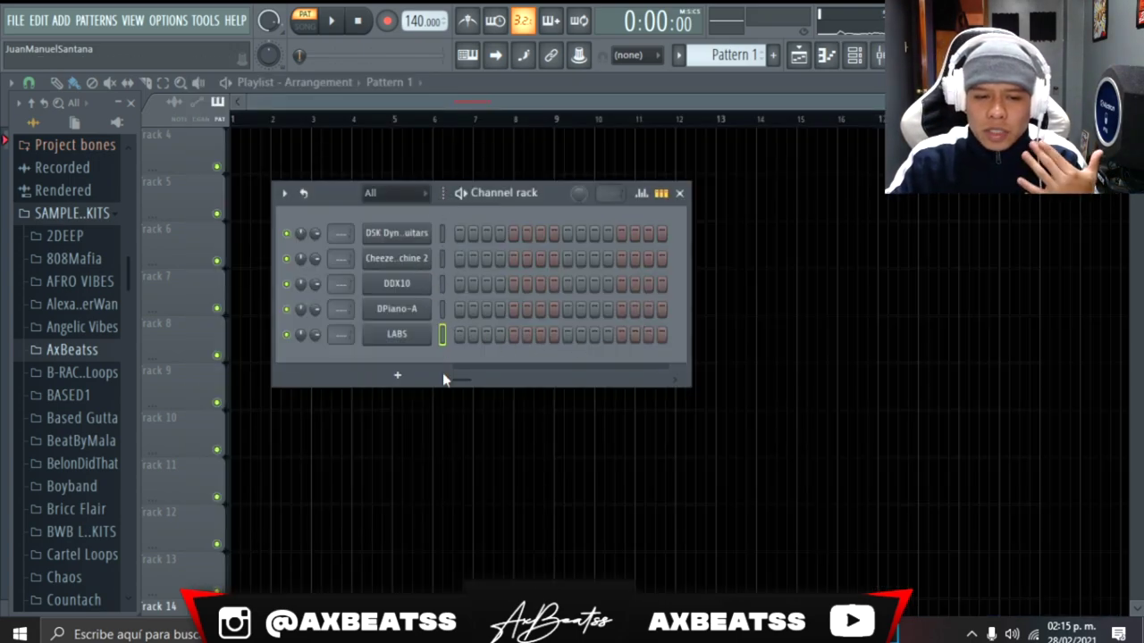